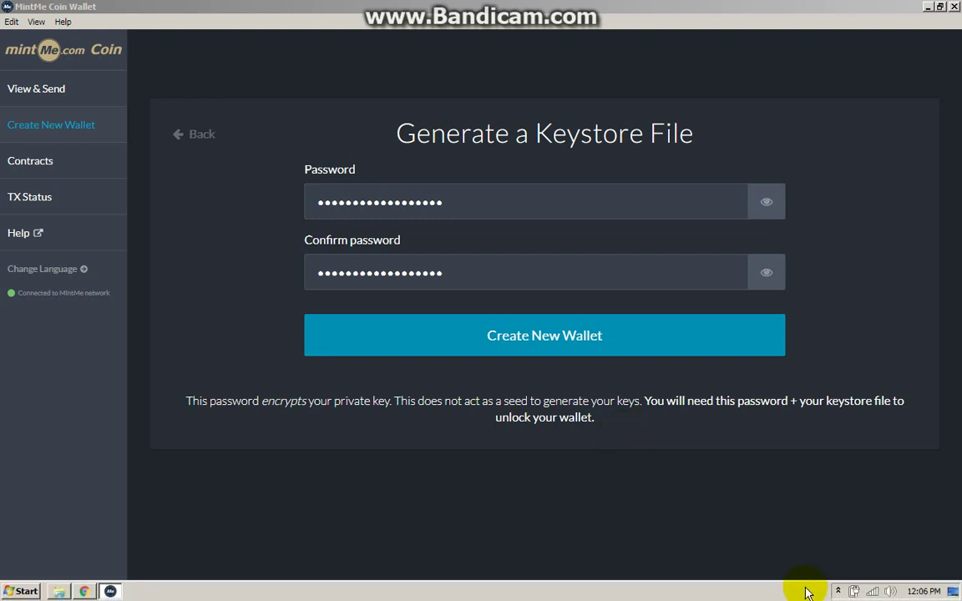
- Create the new wallet with the keystore password already entered and confirmed
click(840, 592)
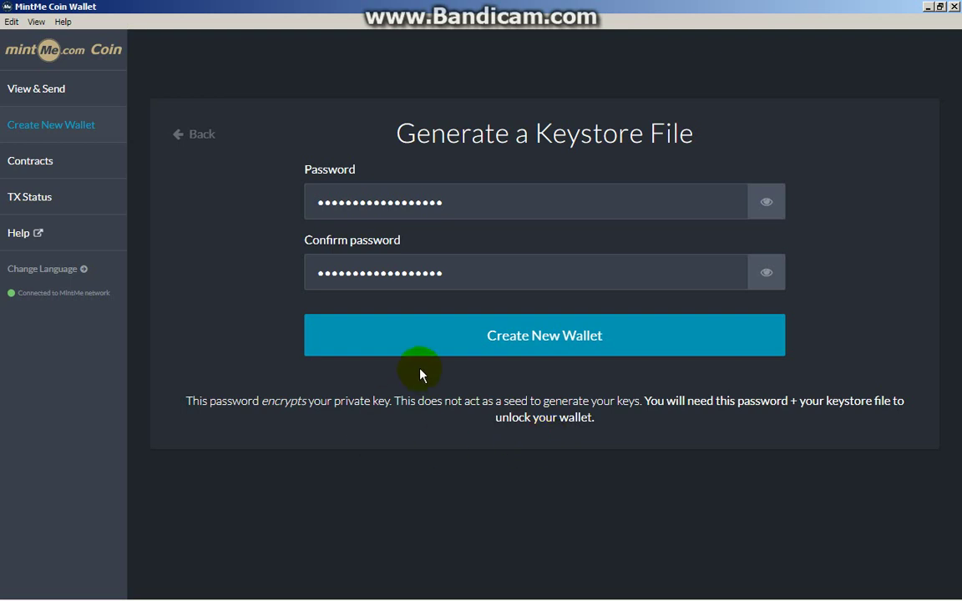
click(544, 334)
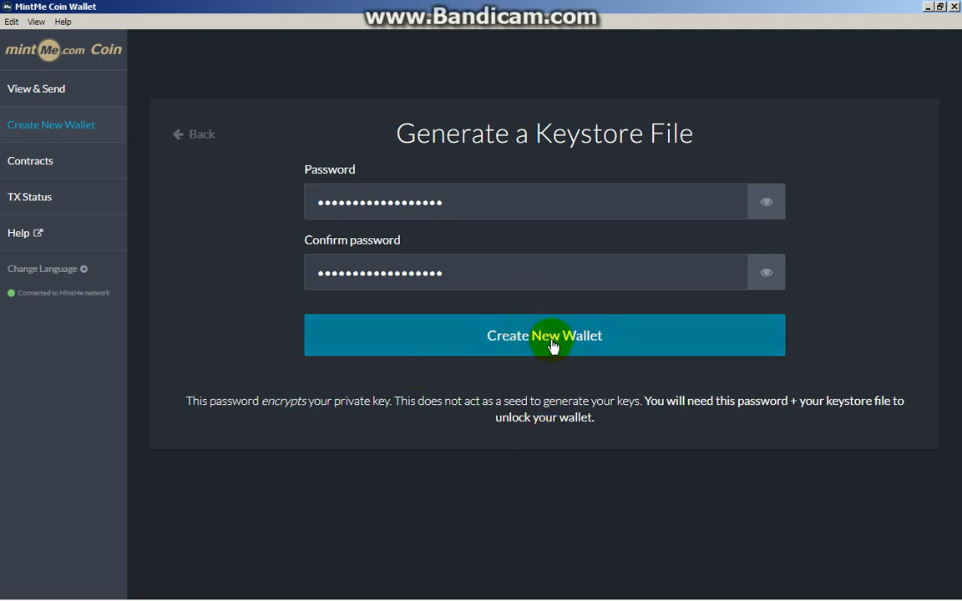
click(551, 343)
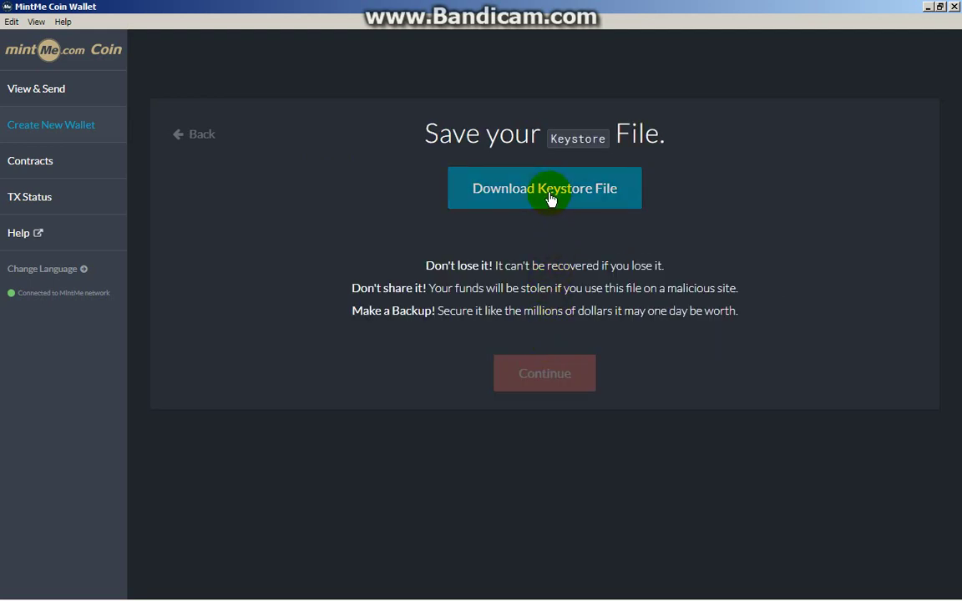
- Download the keystore file and save it under its suggested name in the CoinImpWalletInstaller folder on the Desktop
click(551, 199)
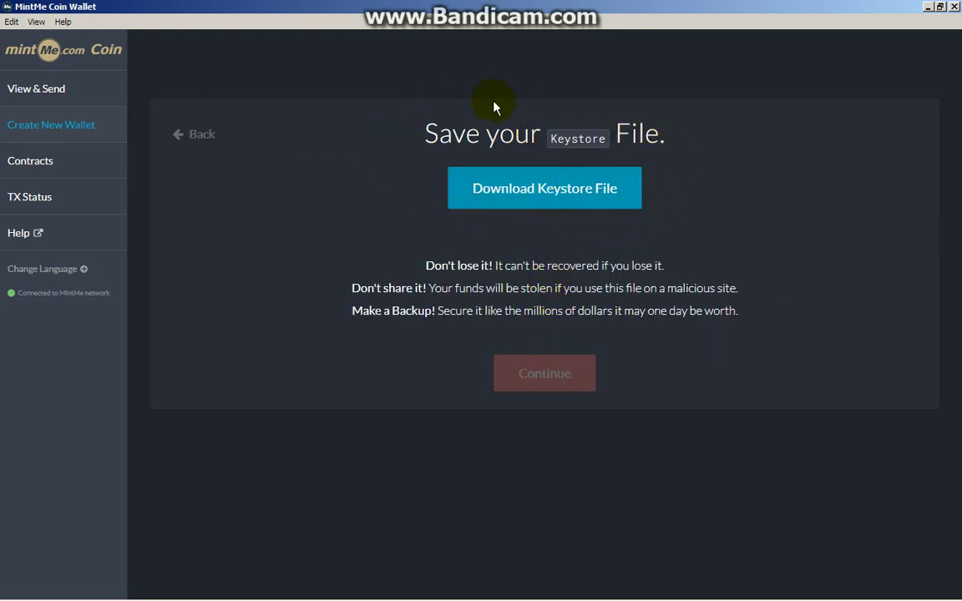
click(543, 185)
click(540, 195)
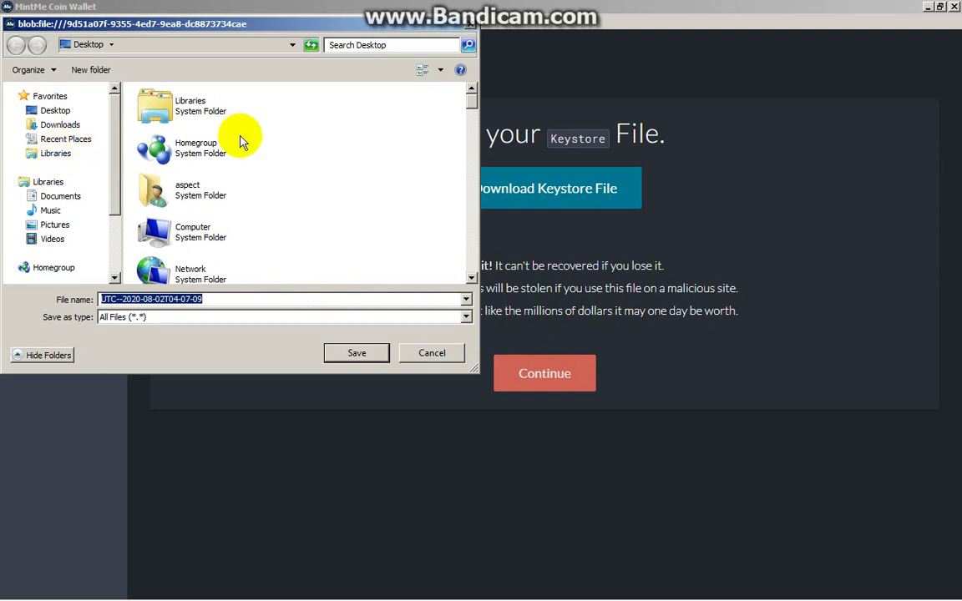
drag(473, 92, 463, 167)
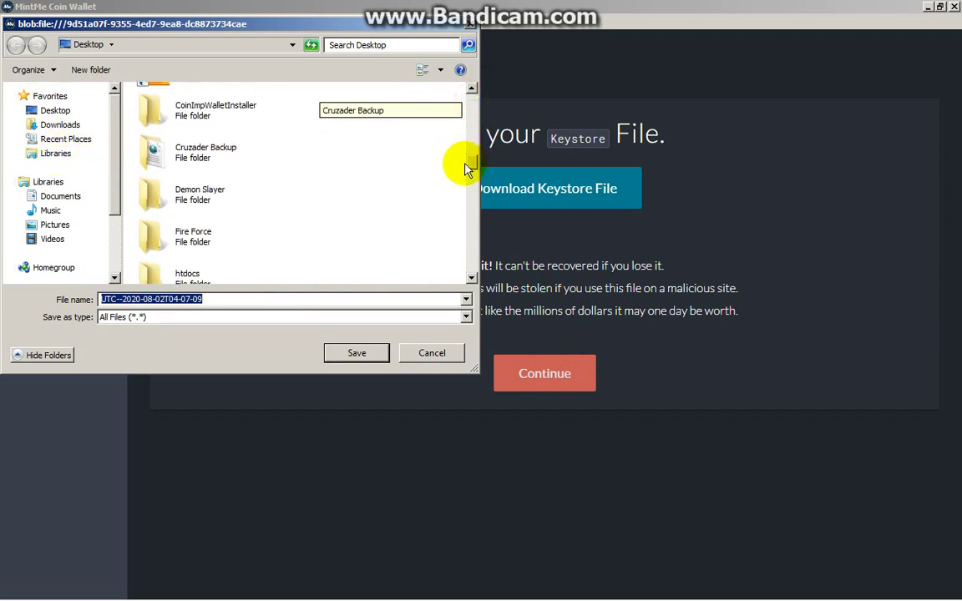
double_click(214, 90)
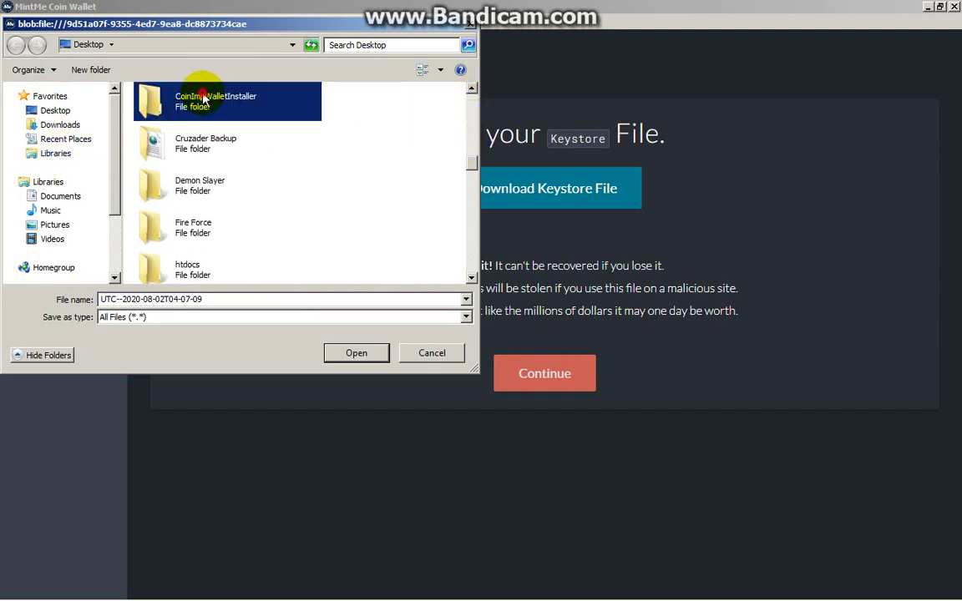
click(355, 351)
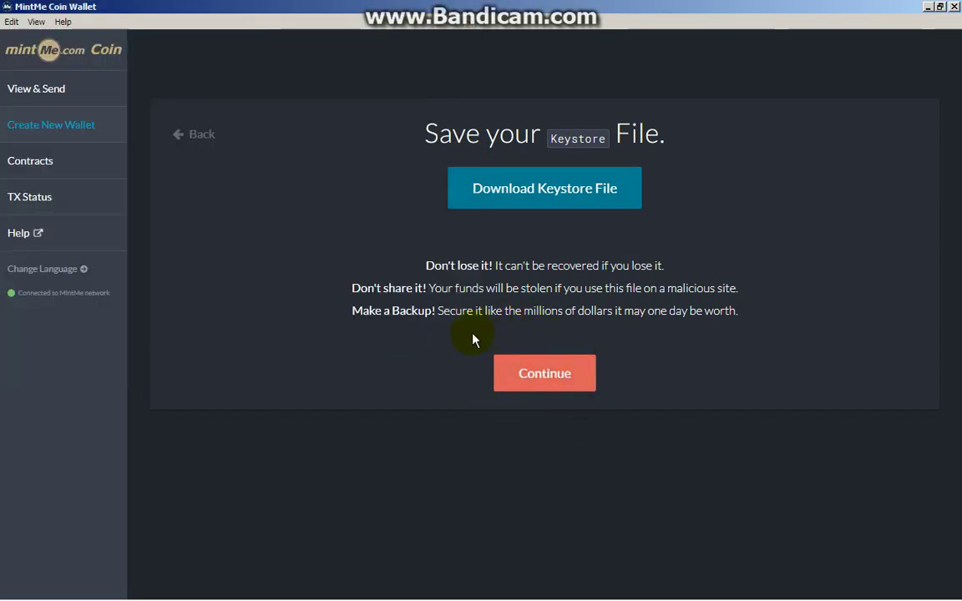
- Save the paper wallet in the CoinImpWalletInstaller folder and continue past the wallet info to the account access options
click(536, 377)
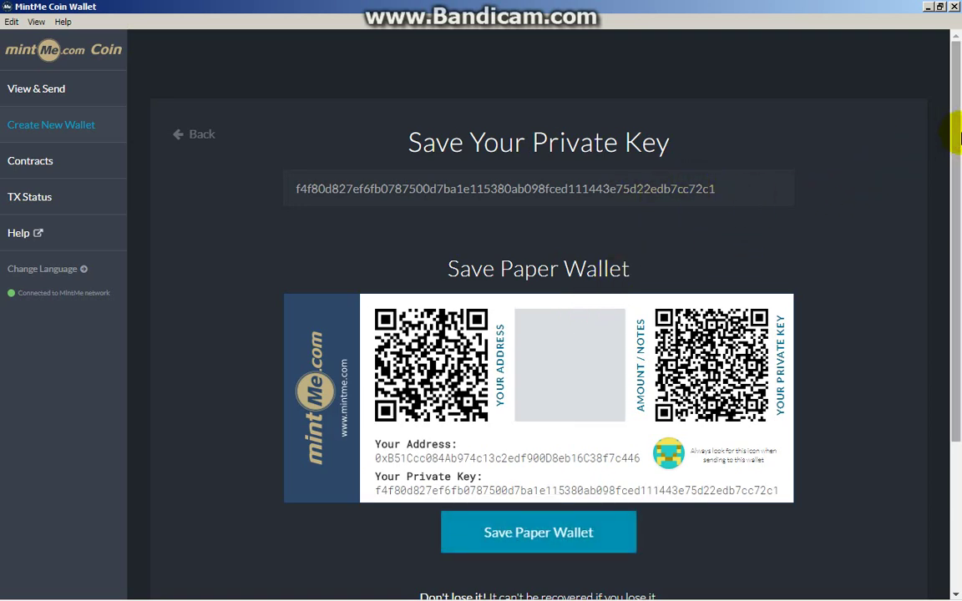
drag(955, 138, 952, 199)
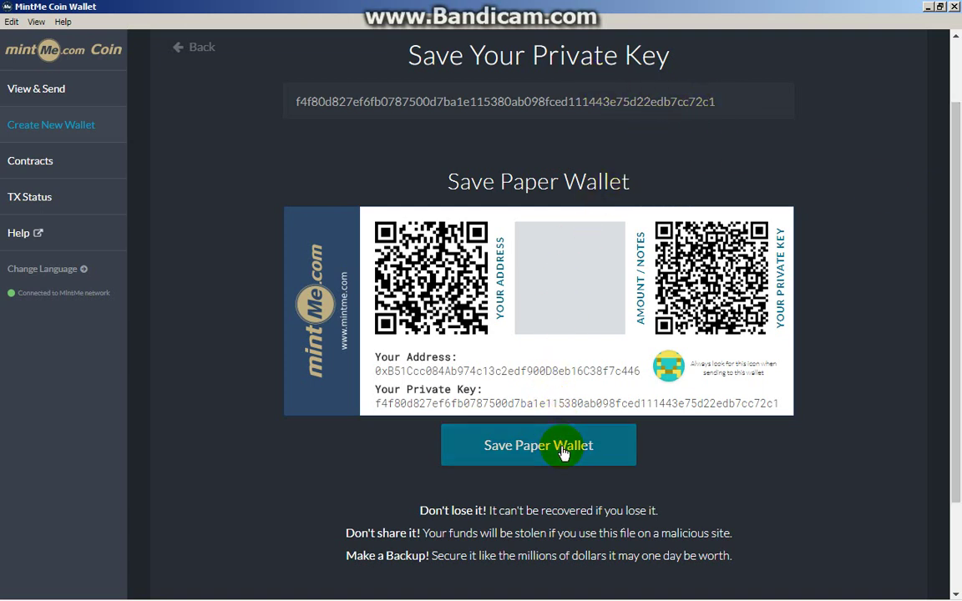
scroll(562, 451, down, 1)
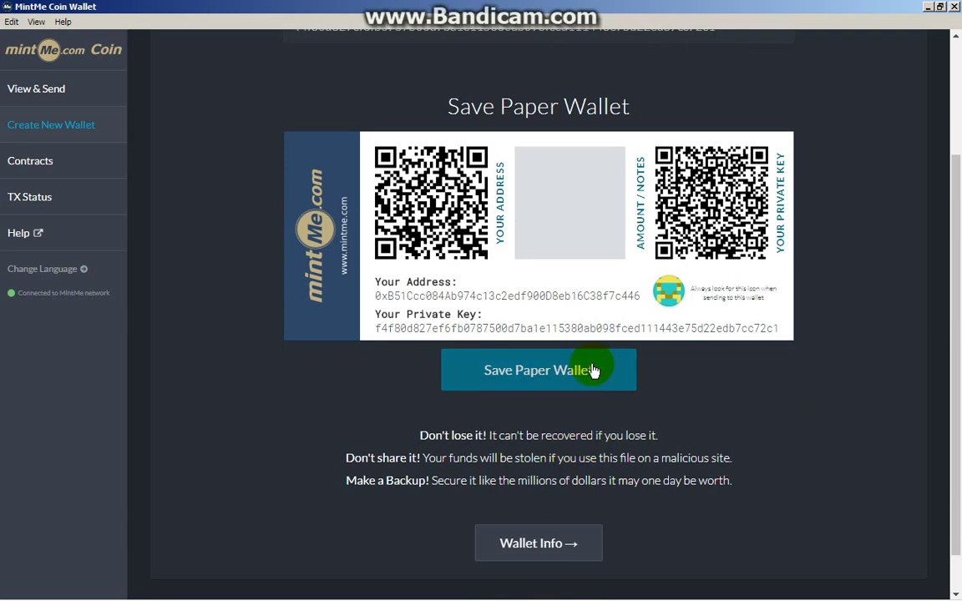
click(592, 370)
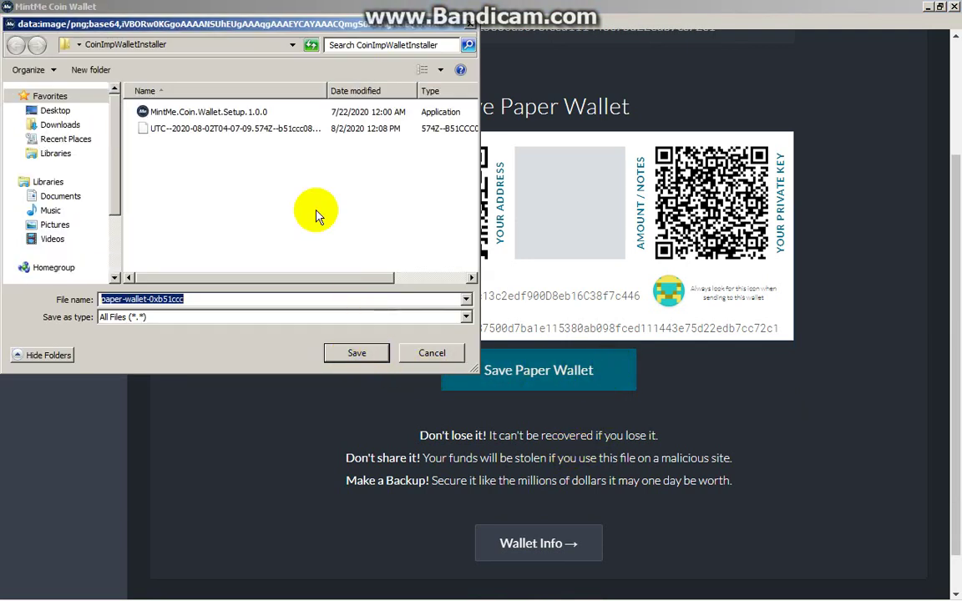
click(356, 355)
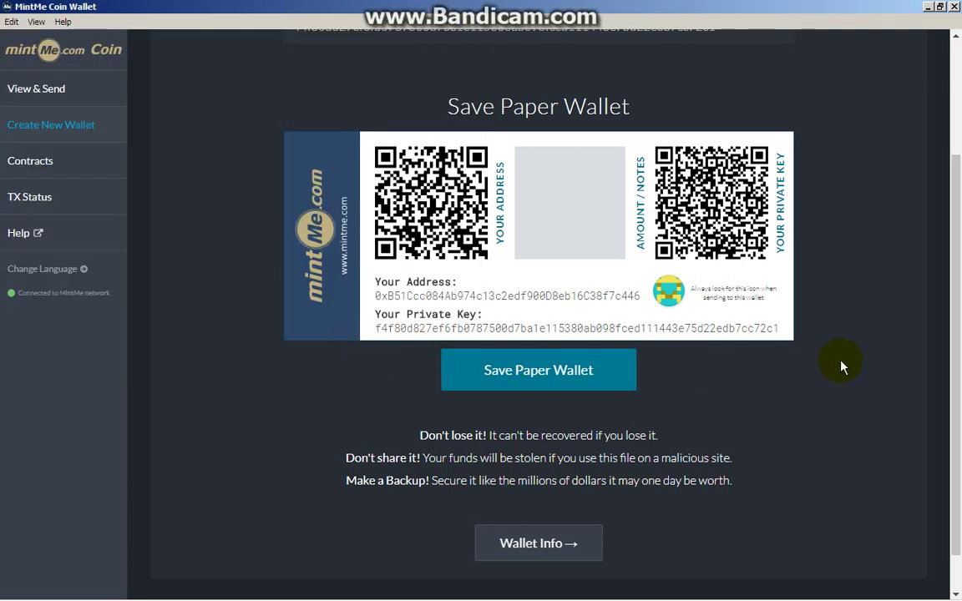
click(570, 542)
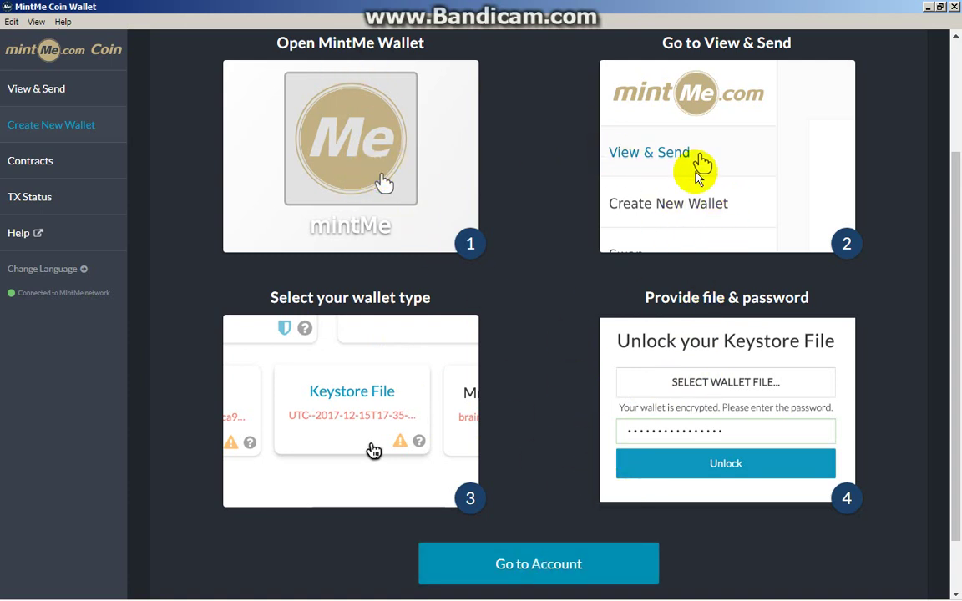
click(502, 565)
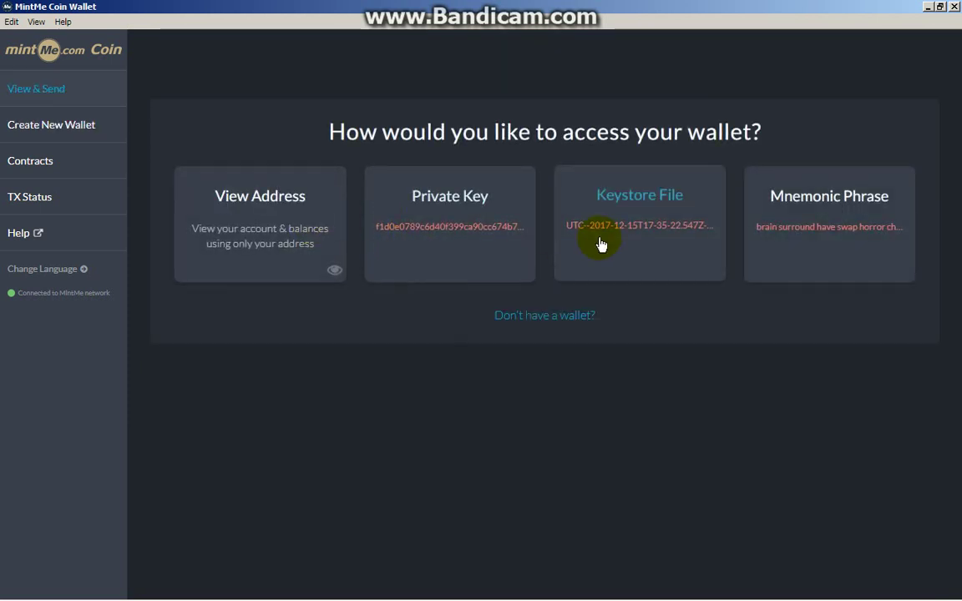
click(255, 234)
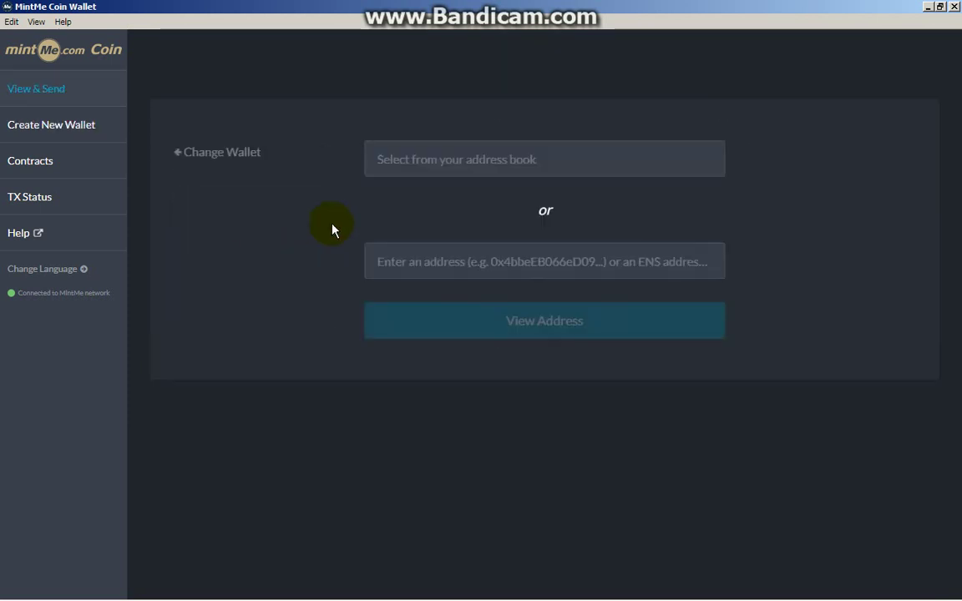
click(467, 162)
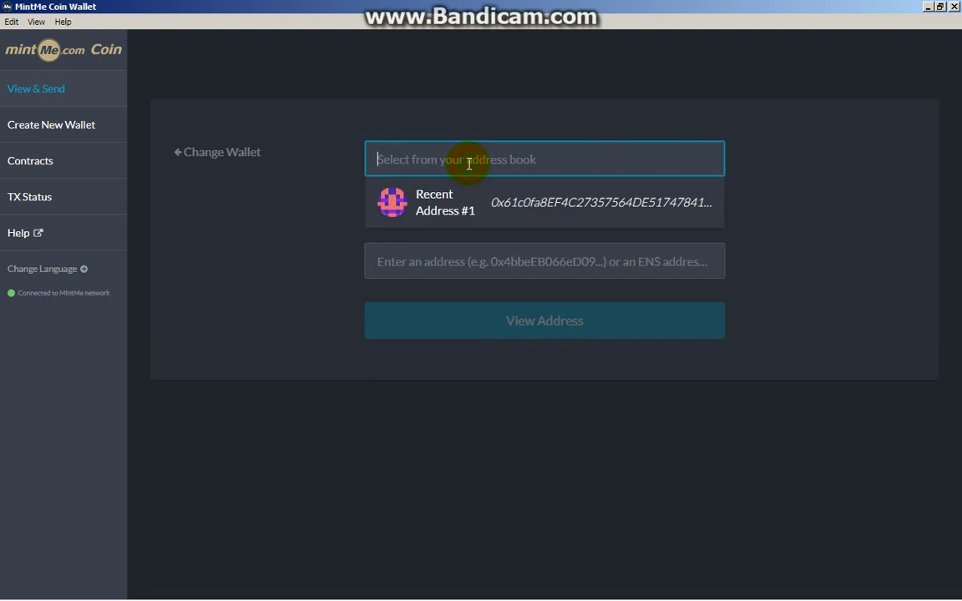
click(324, 237)
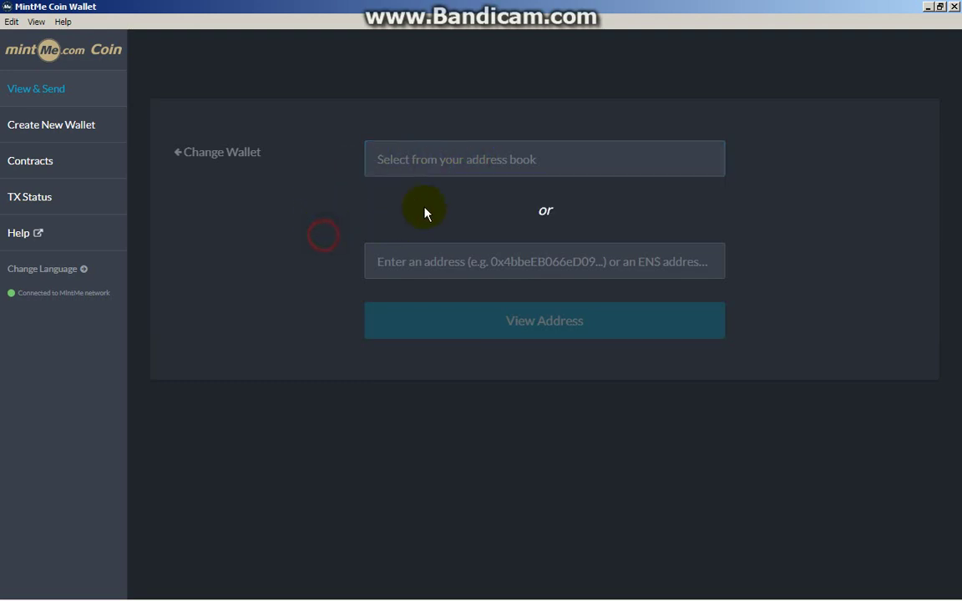
click(243, 157)
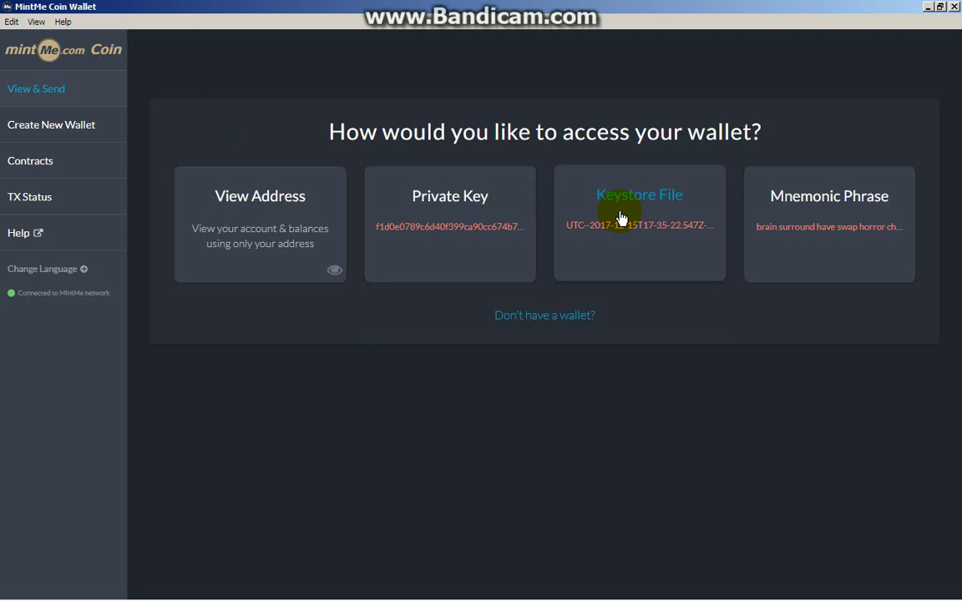
- Choose keystore file access and load the UTC--2020-08-02T04-07-09 wallet file from the CoinImpWalletInstaller folder
click(616, 210)
click(547, 198)
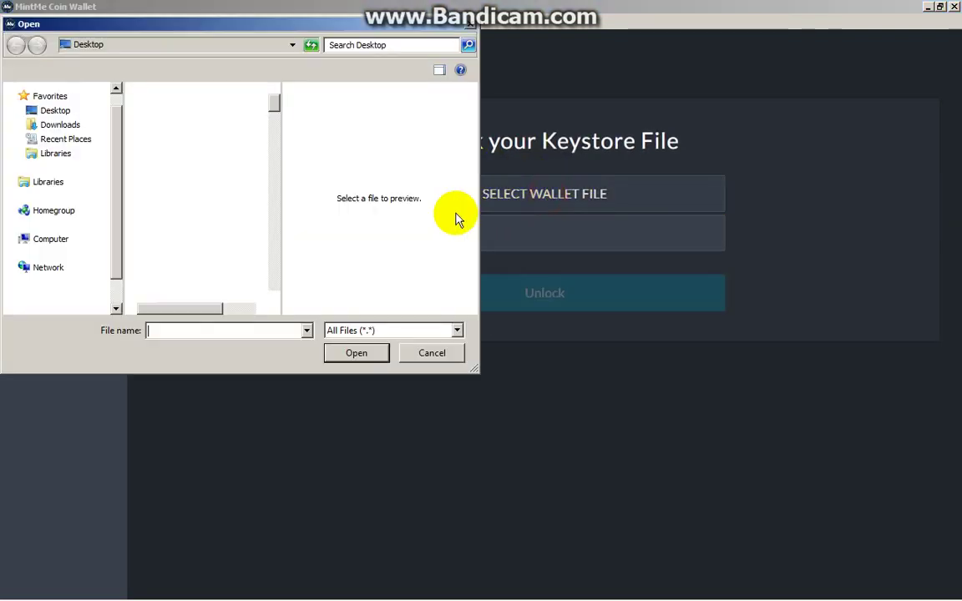
drag(272, 94, 278, 156)
double_click(215, 162)
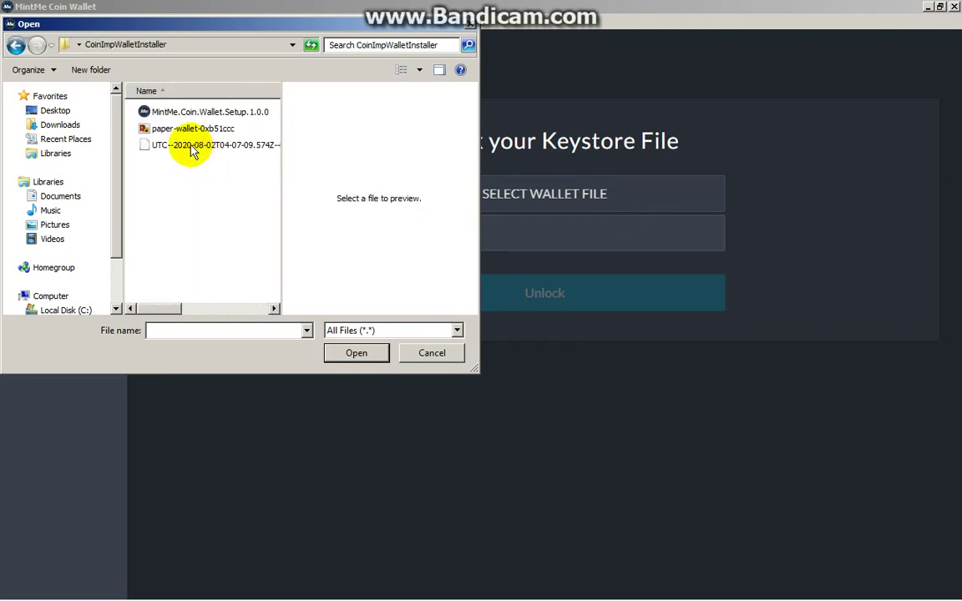
click(192, 147)
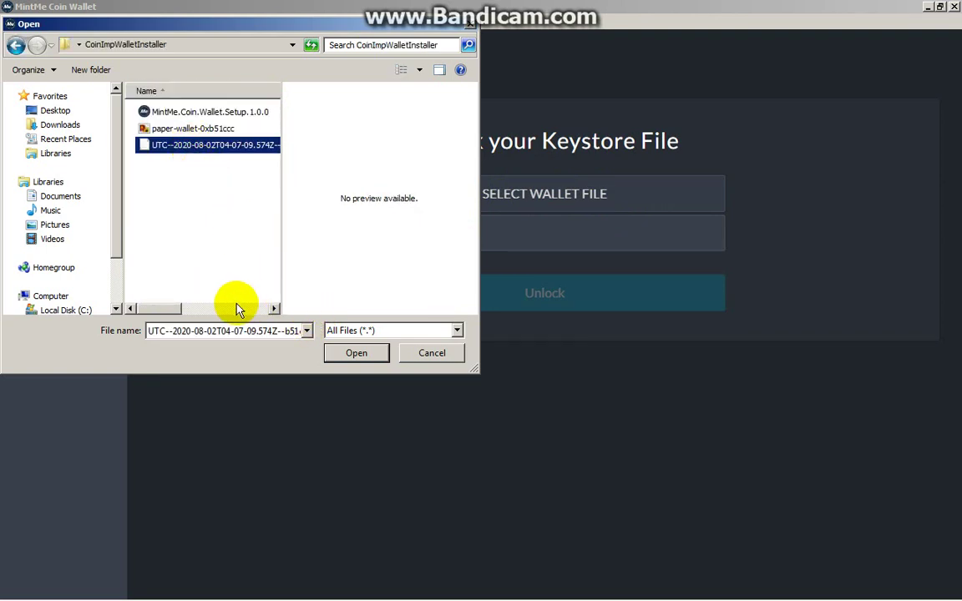
drag(178, 310, 93, 294)
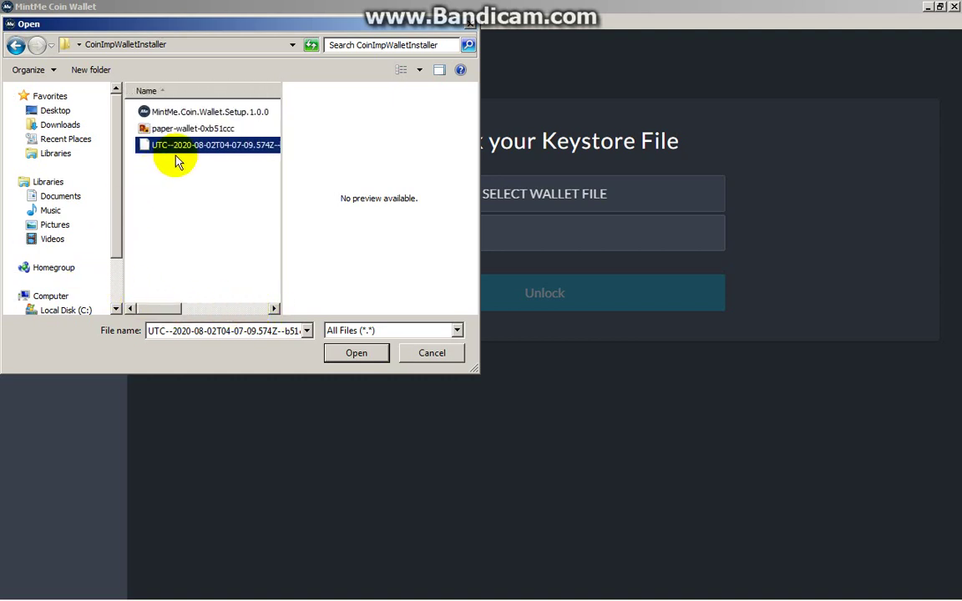
click(357, 353)
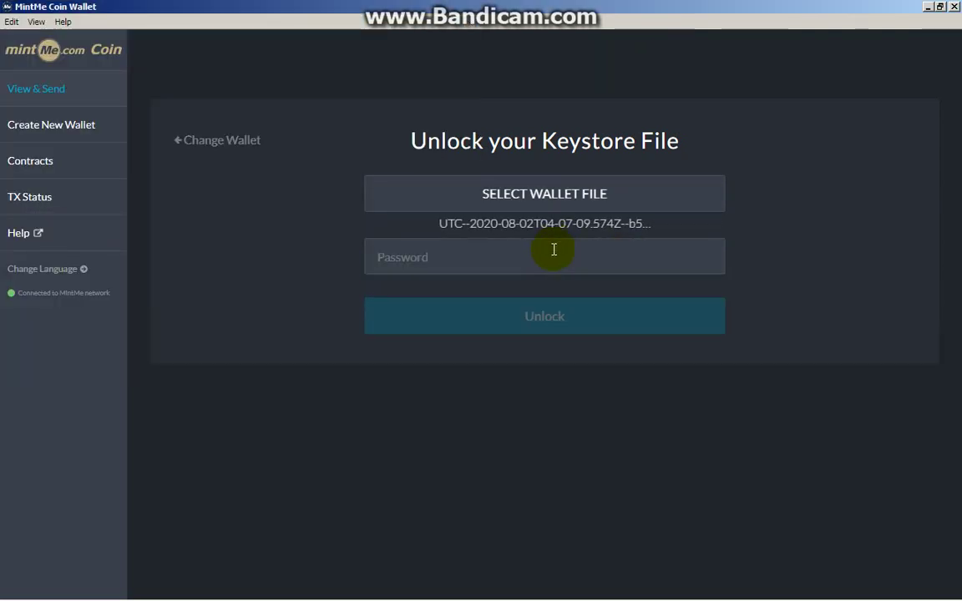
- Enter the keystore file's password and unlock the wallet
click(557, 247)
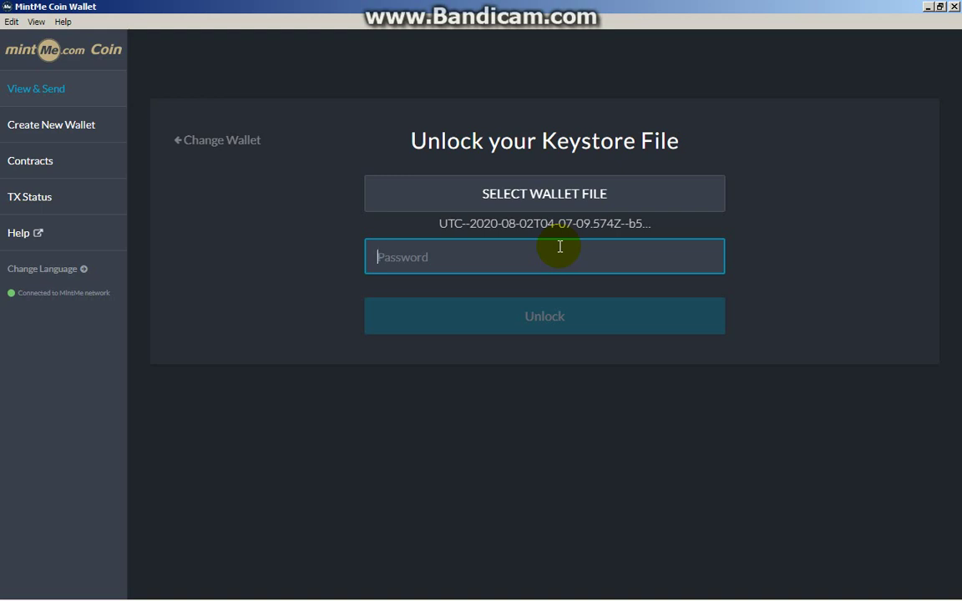
text(•••••••)
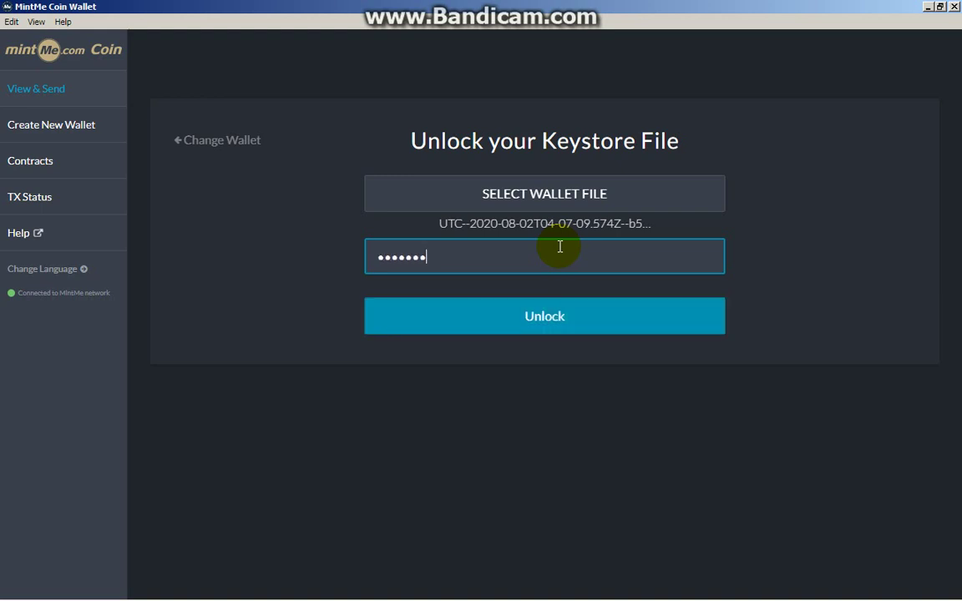
text(•••••••••••)
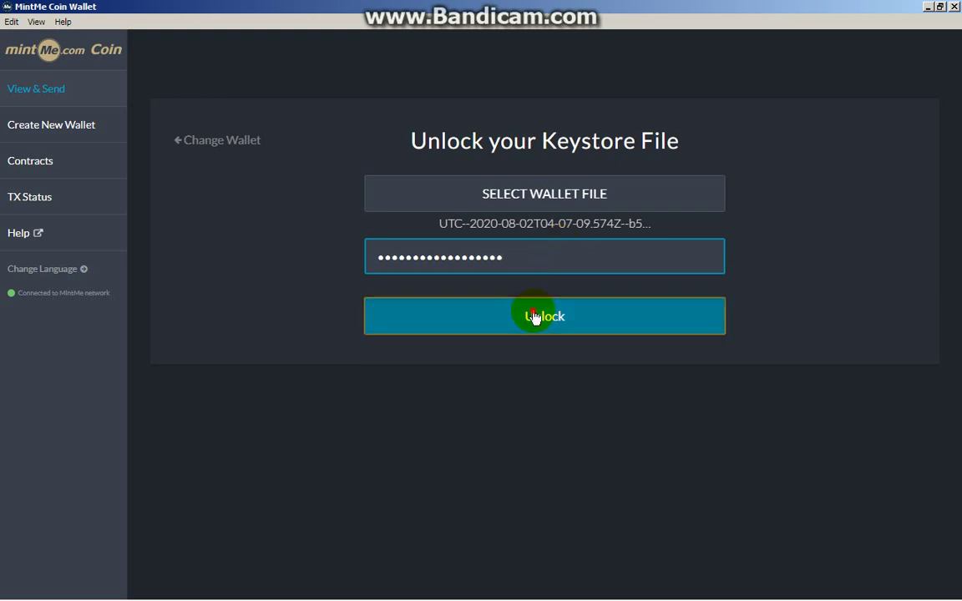
click(537, 315)
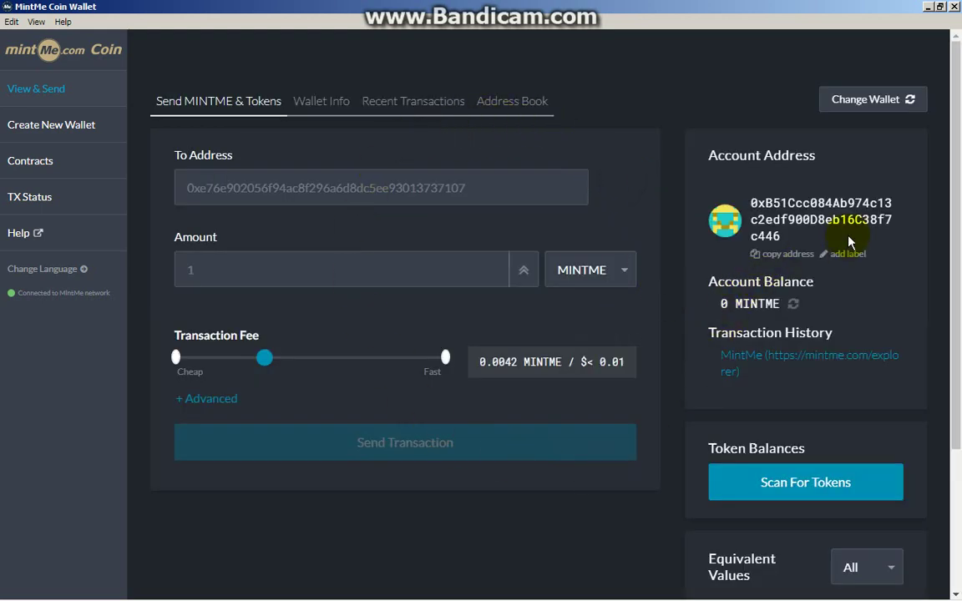
- Review the account details, equivalent values and recent transactions of the unlocked wallet, and return to the form for sending MINTME and tokens
scroll(533, 192, down, 1)
scroll(533, 191, down, 1)
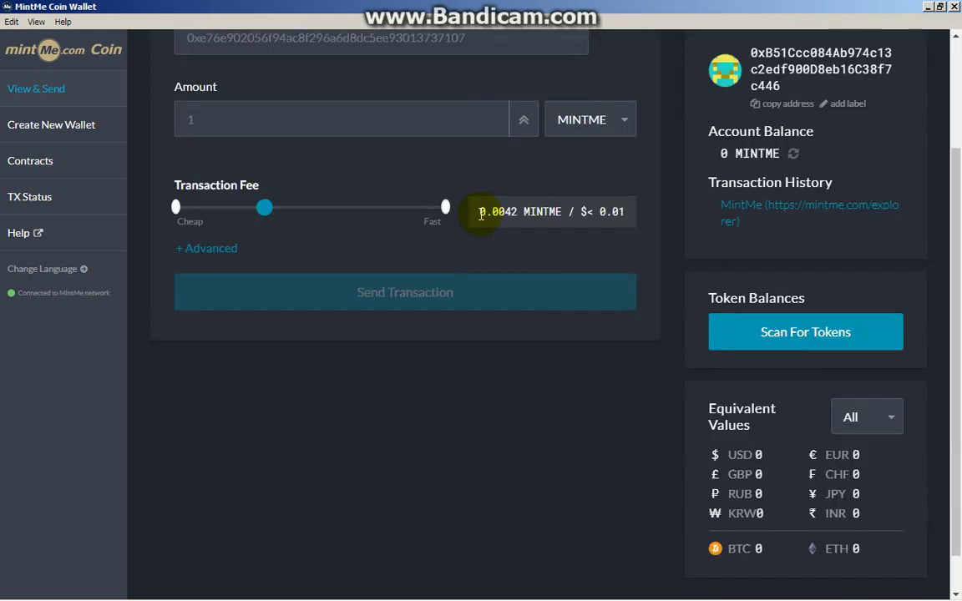
scroll(476, 332, up, 2)
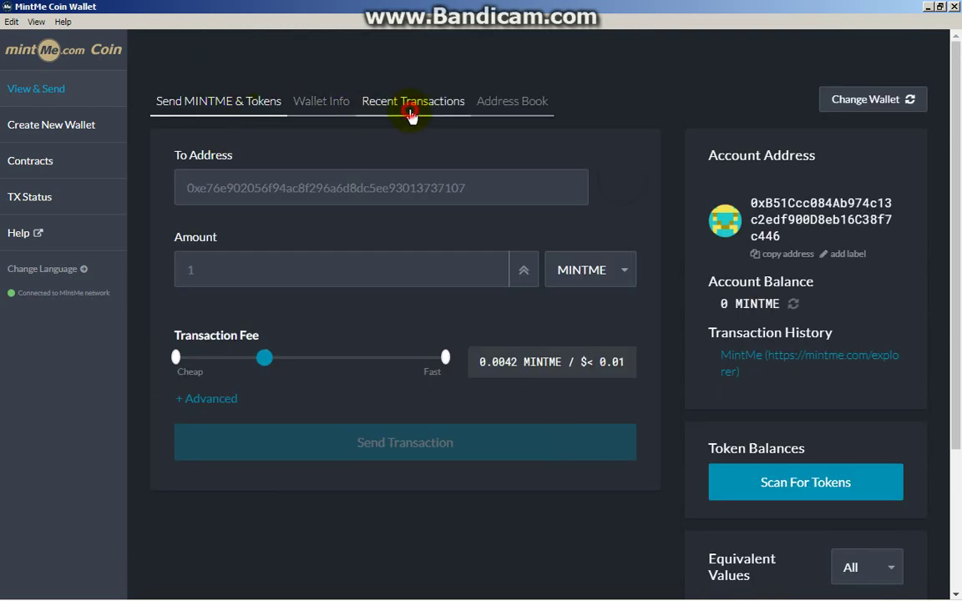
click(410, 121)
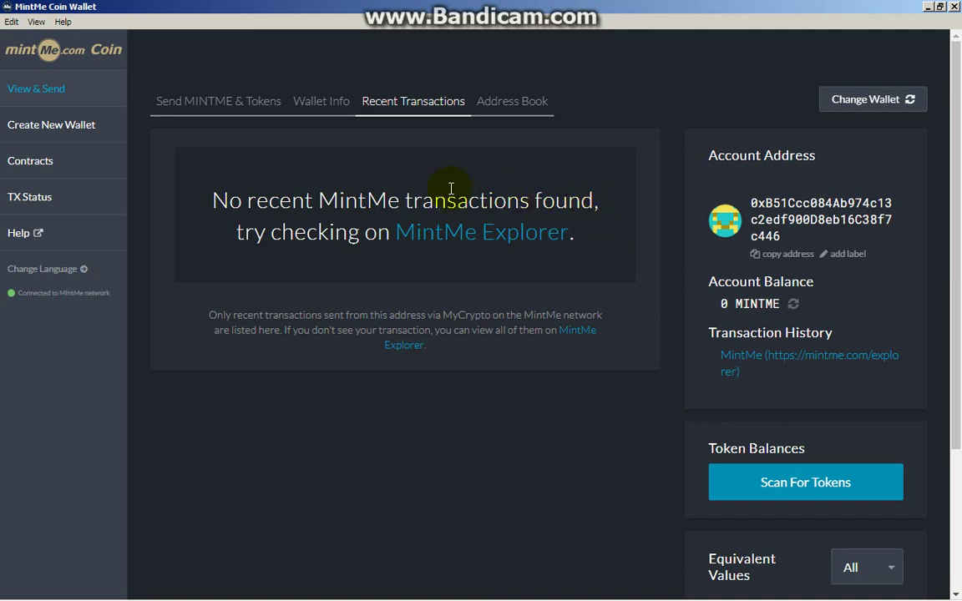
scroll(802, 242, down, 2)
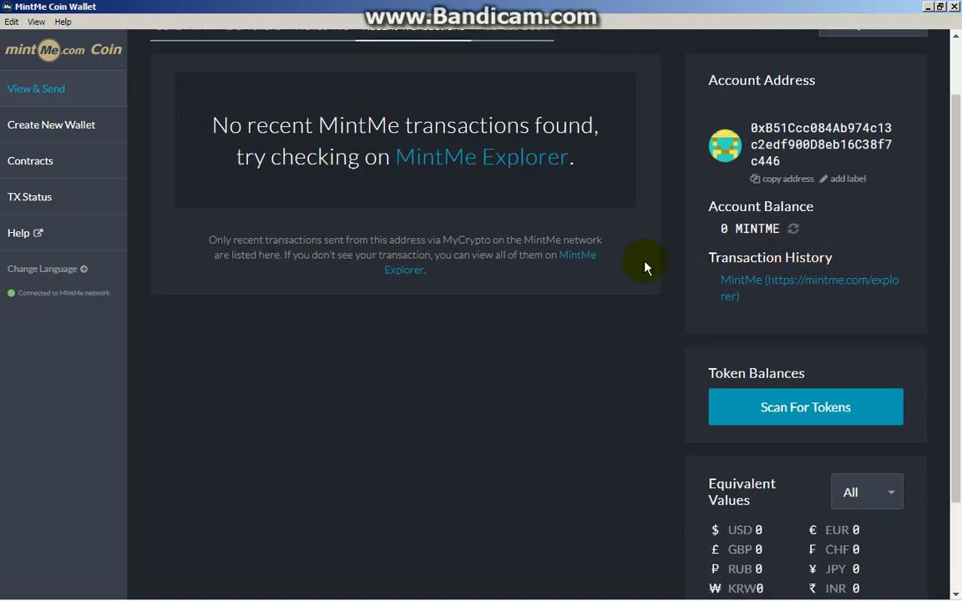
scroll(303, 125, up, 2)
click(201, 101)
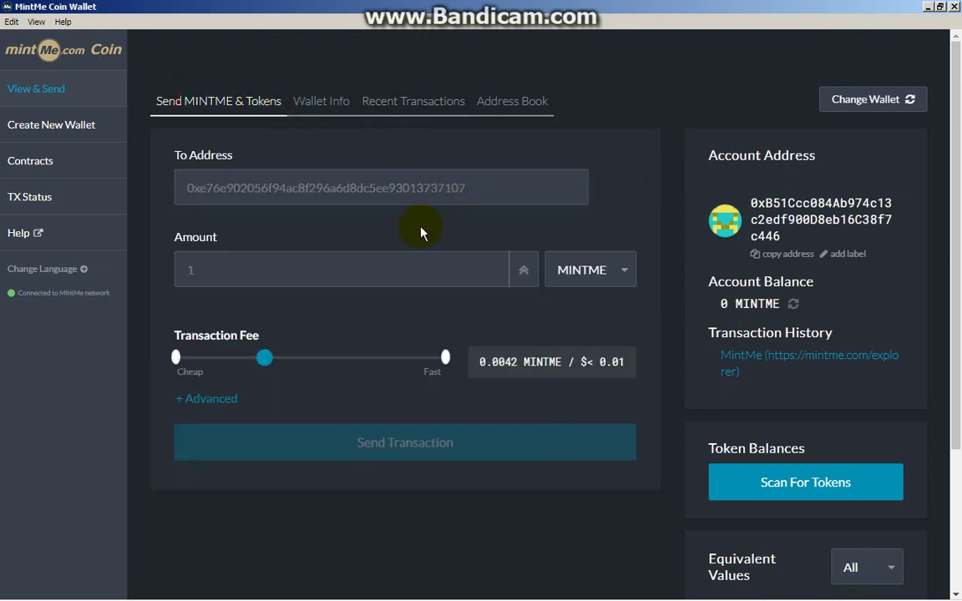
- Switch to the mintMe wallet page in the browser and examine the balances and deposit or withdraw actions of the owned tokens
click(83, 591)
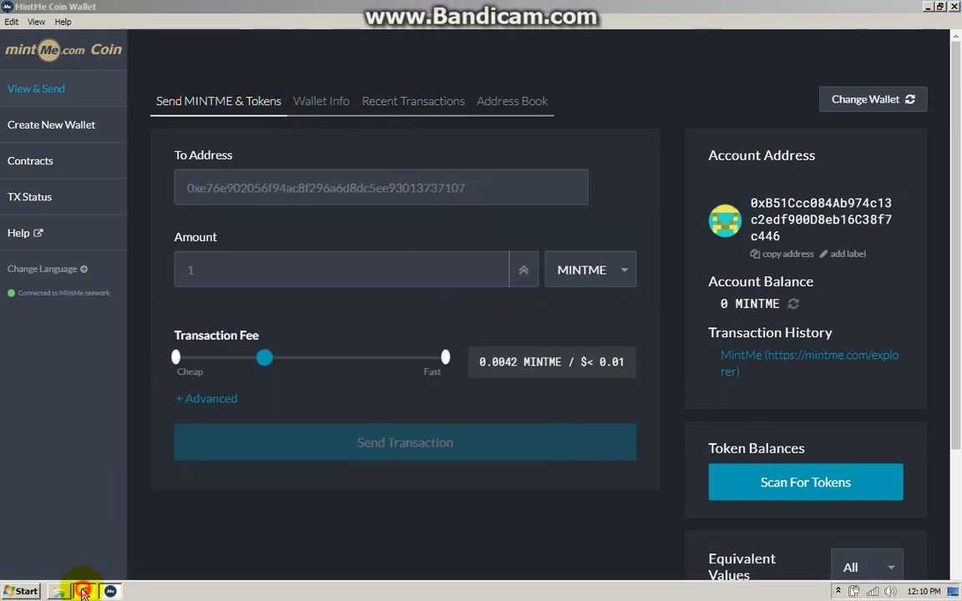
click(50, 12)
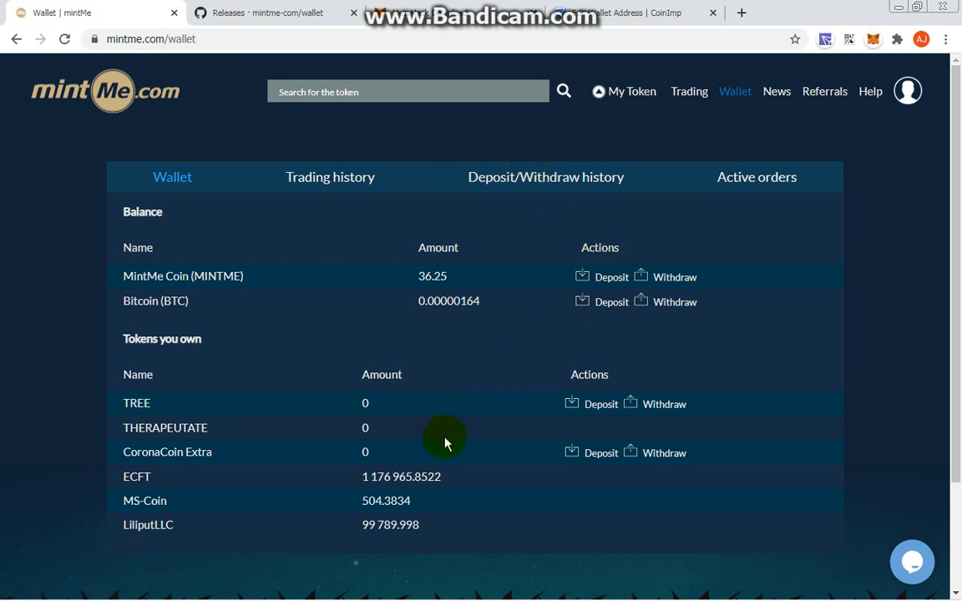
double_click(138, 476)
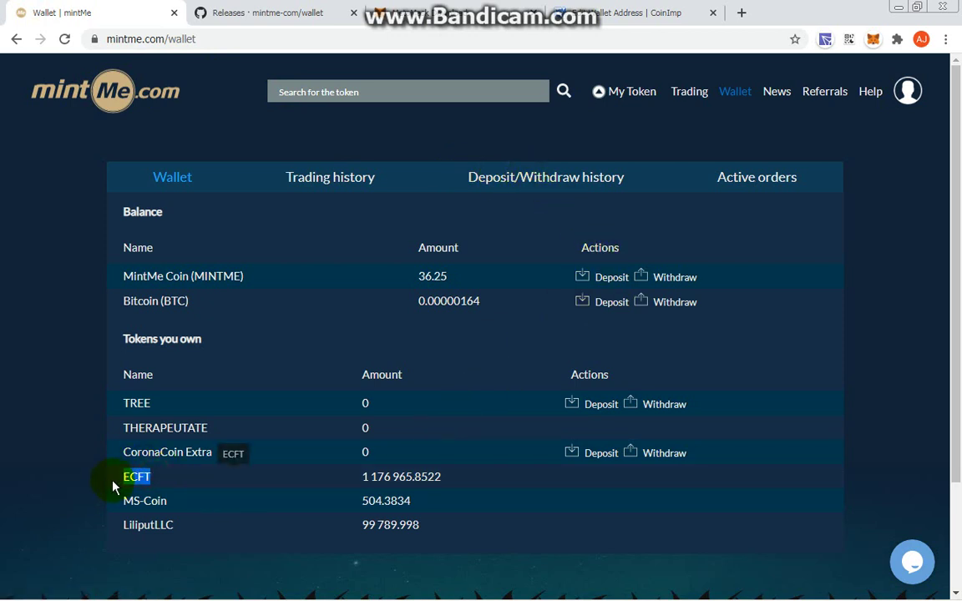
drag(230, 453, 238, 427)
click(238, 427)
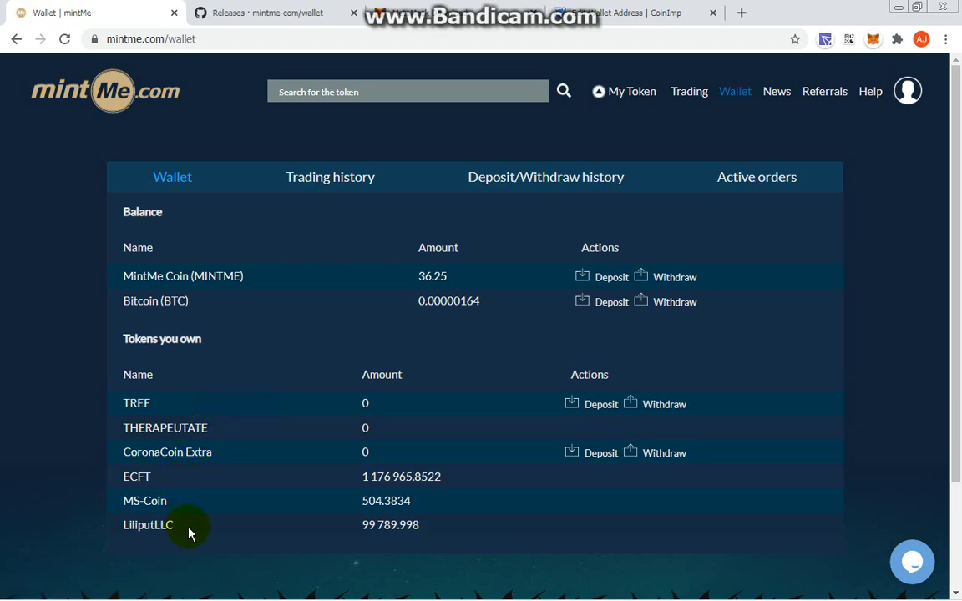
double_click(134, 527)
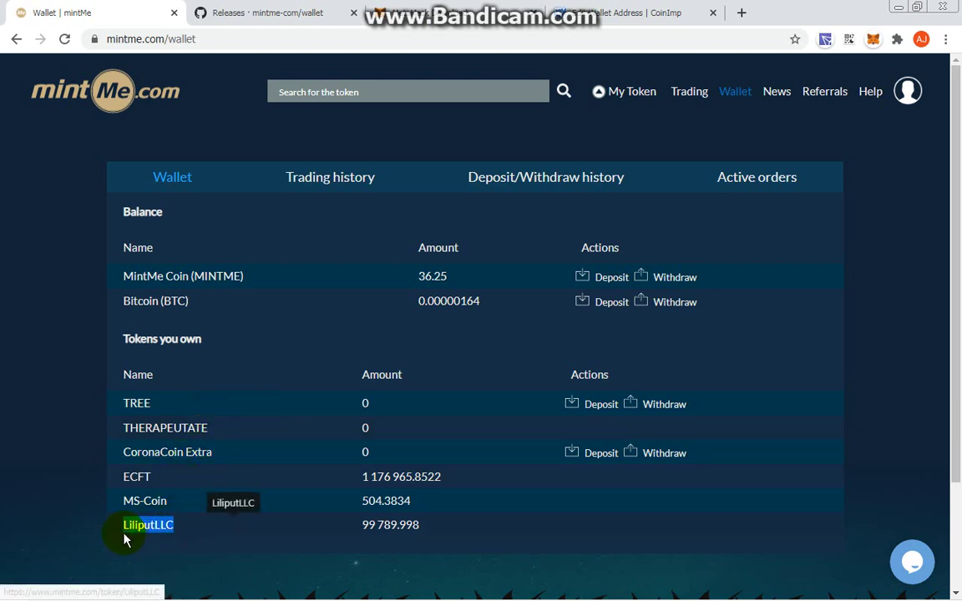
click(245, 453)
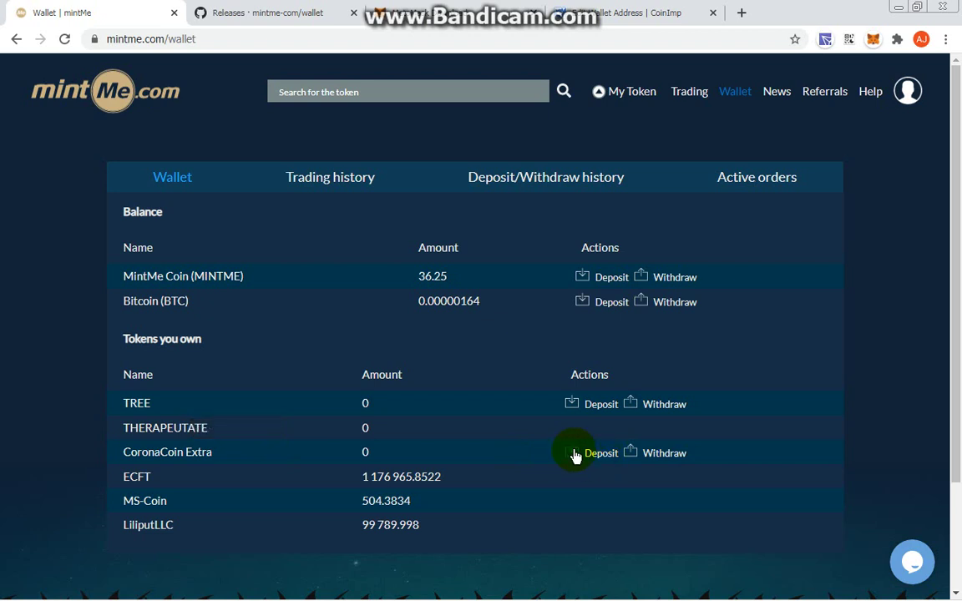
mouse_move(131, 576)
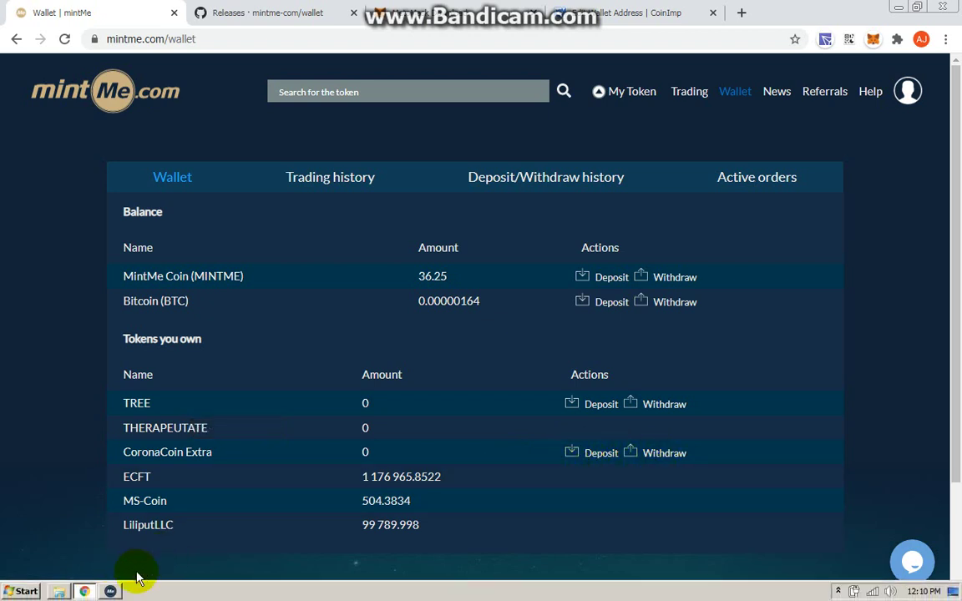
- Return to the MintMe Coin Wallet app and lower the transaction fee to the cheapest setting, 0.0021 MINTME
click(110, 591)
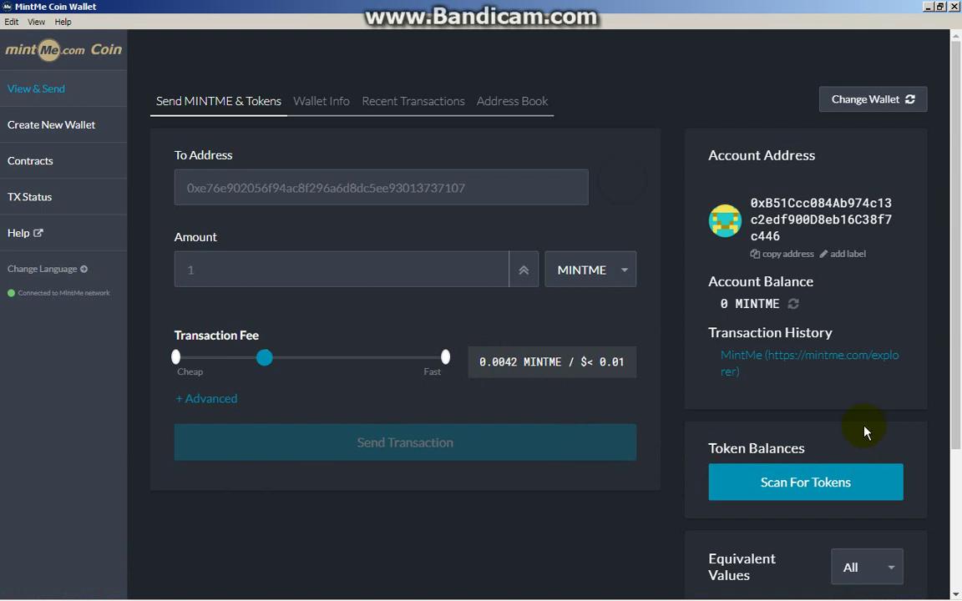
scroll(895, 403, down, 2)
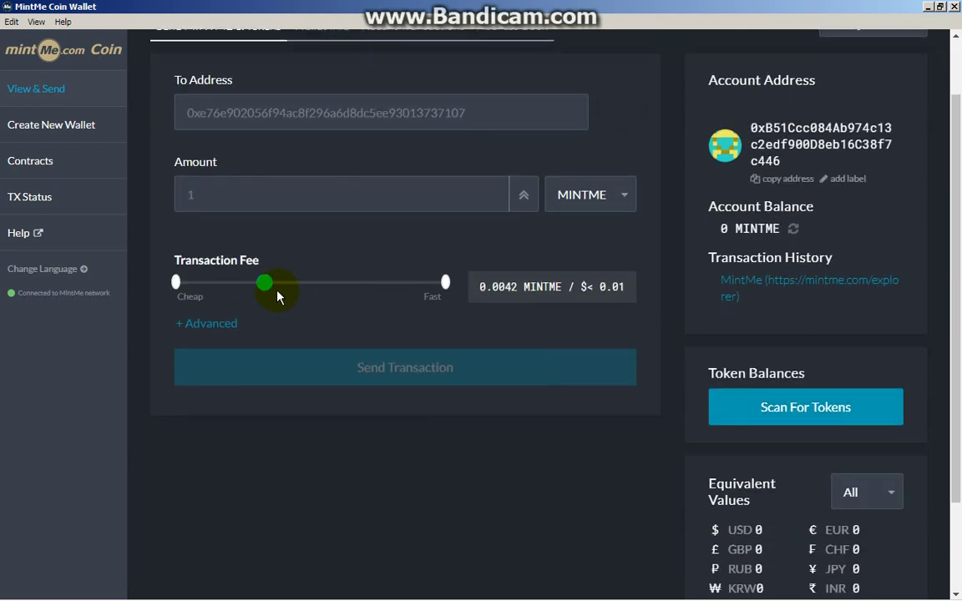
scroll(327, 289, up, 2)
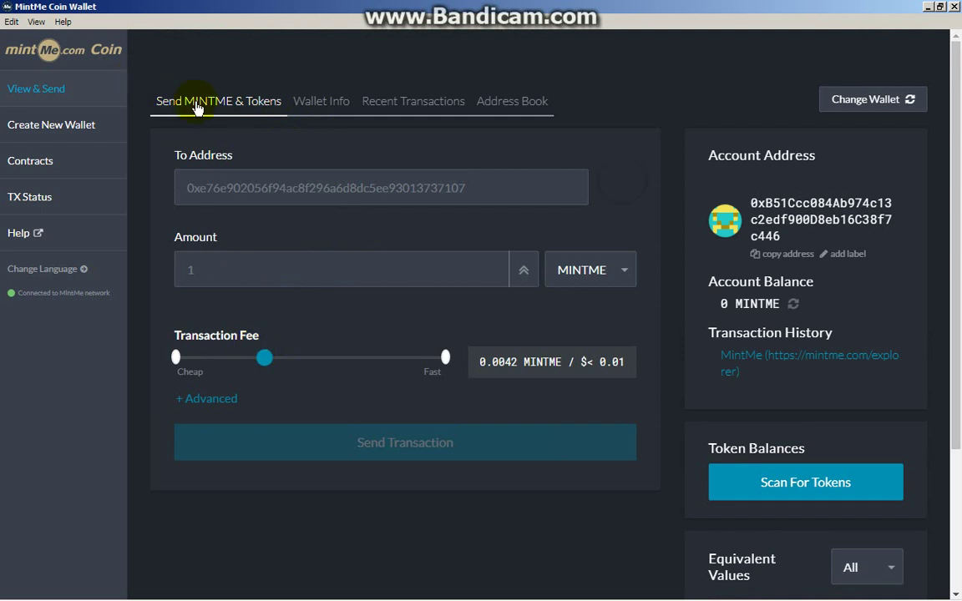
drag(263, 352, 163, 373)
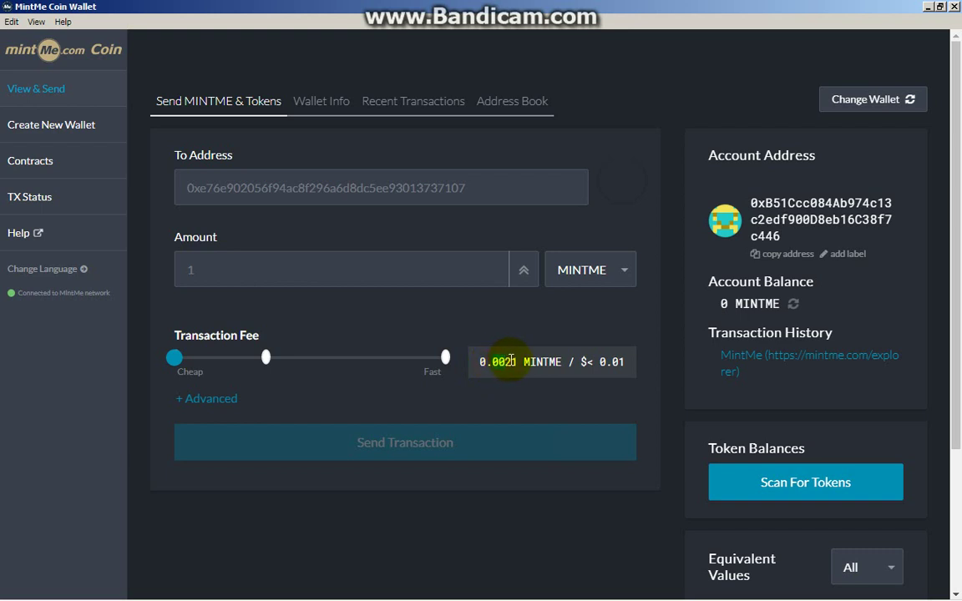
drag(512, 368, 299, 352)
mouse_move(174, 358)
mouse_down()
mouse_move(540, 365)
mouse_move(440, 362)
mouse_move(251, 388)
mouse_move(203, 361)
mouse_move(212, 375)
mouse_move(169, 361)
mouse_up()
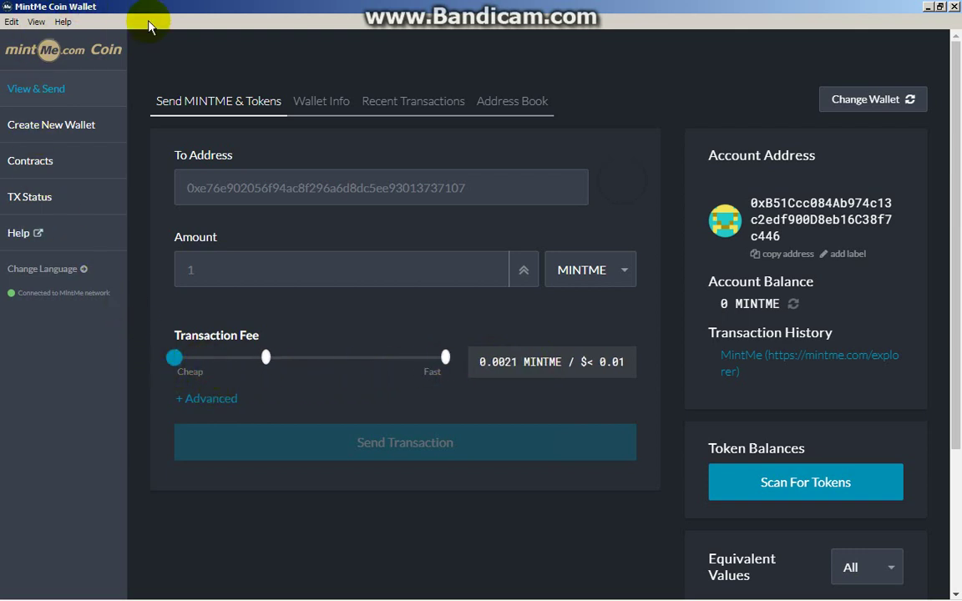
- Look over the wallet info with its address and private key sections, and the address book's fields for a new address and label
click(325, 104)
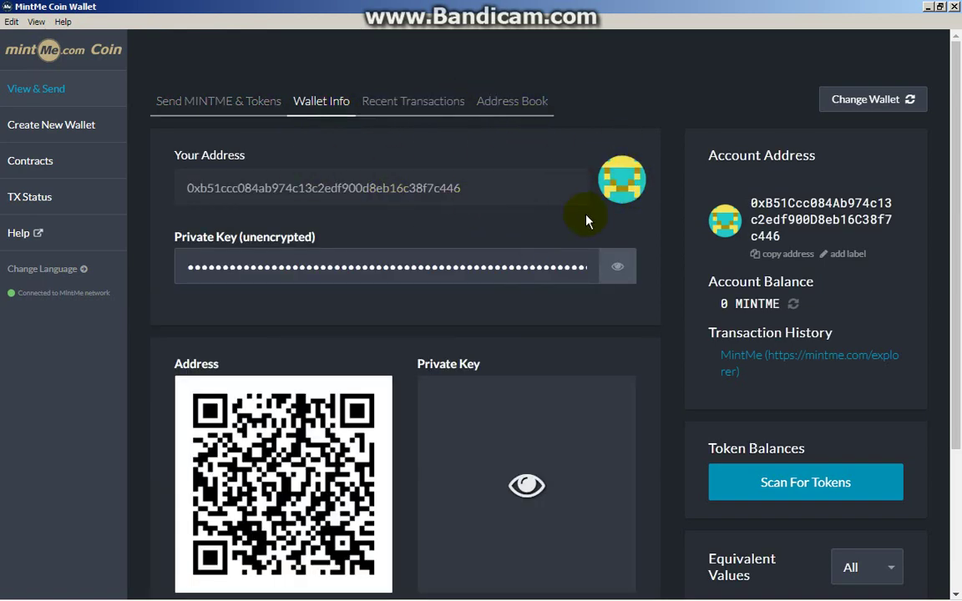
scroll(365, 199, down, 1)
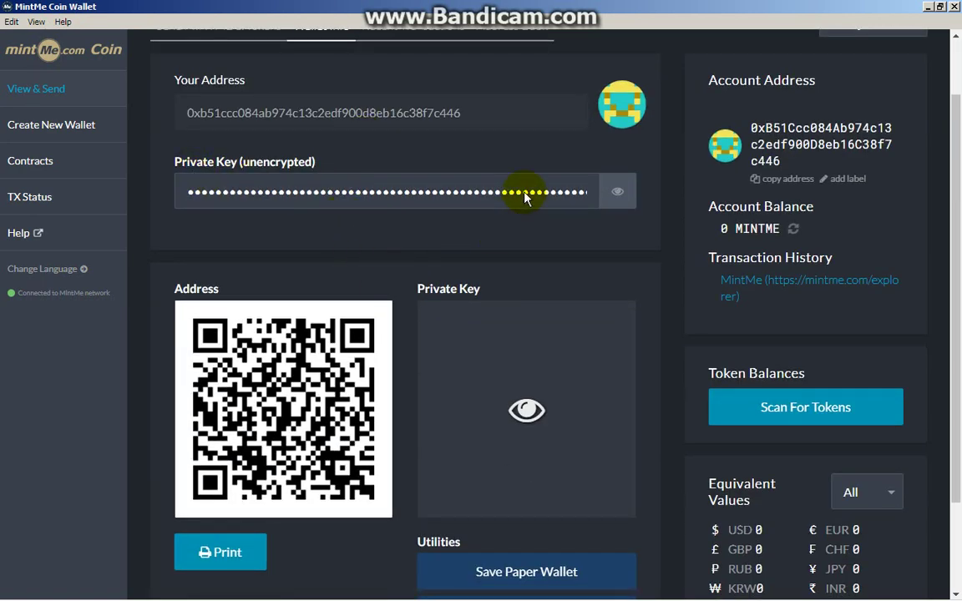
scroll(518, 180, up, 1)
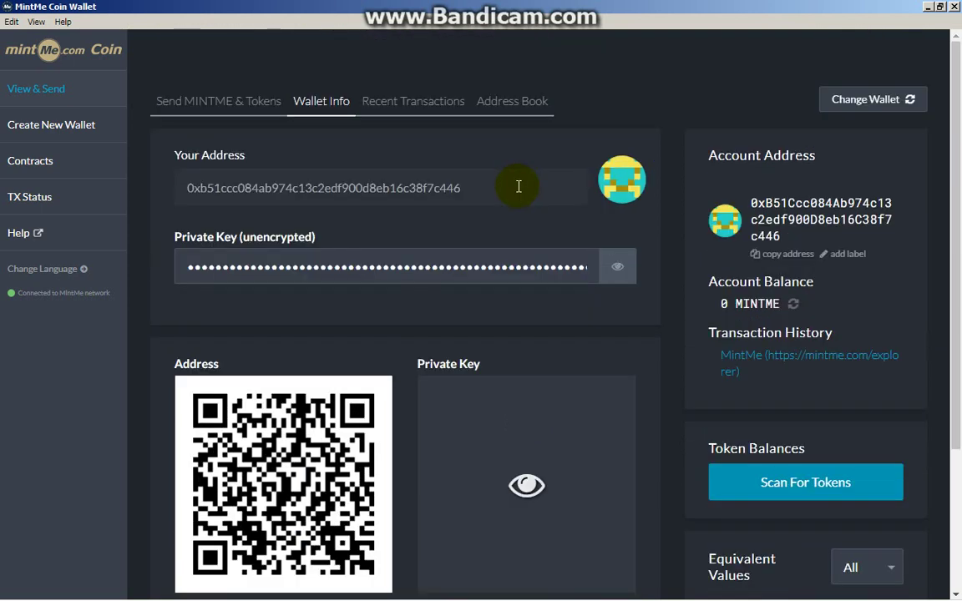
click(494, 113)
click(264, 212)
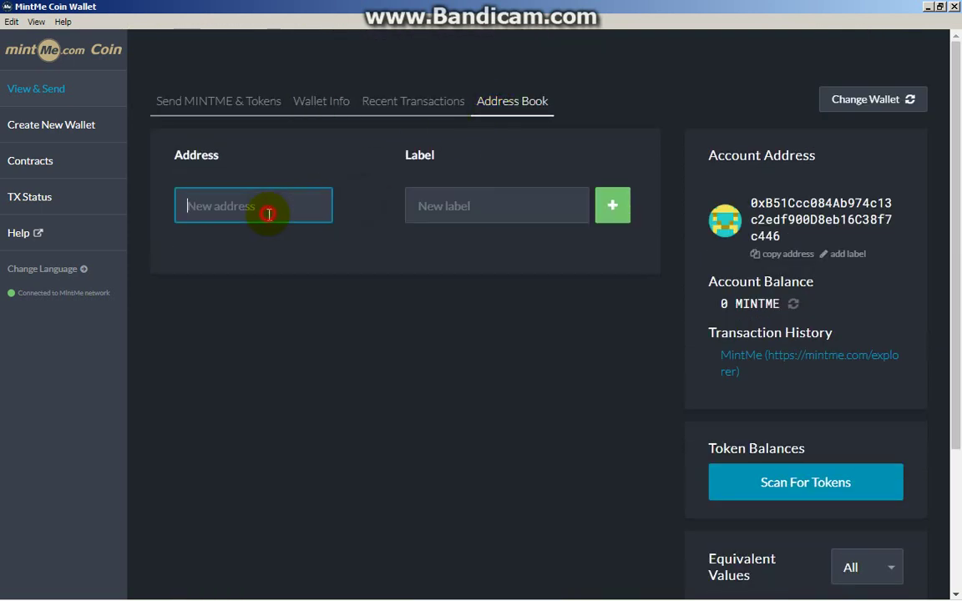
click(517, 208)
click(189, 201)
click(515, 205)
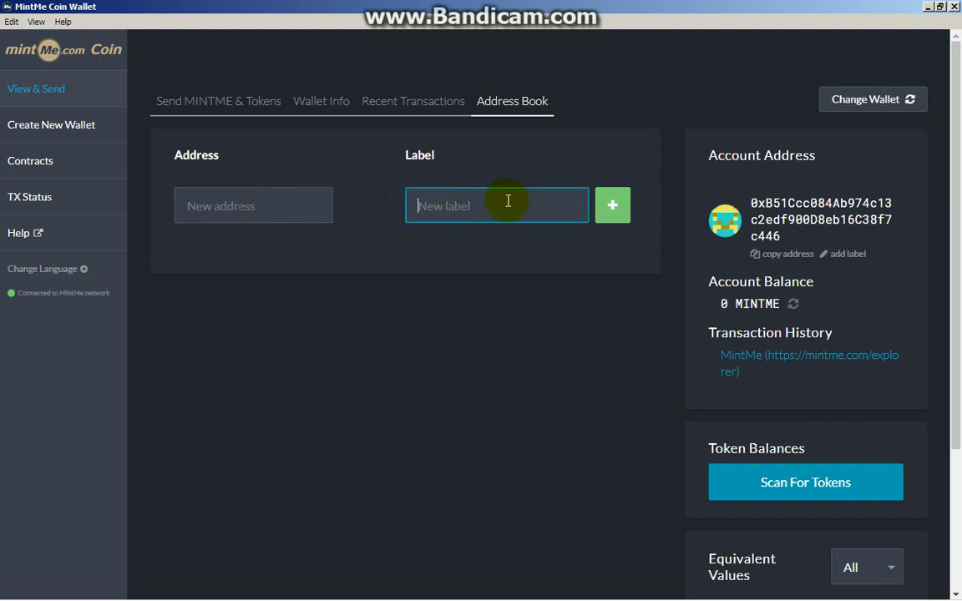
- Return to the form for sending MINTME and tokens and review its recipient address field and the account's equivalent values
click(219, 101)
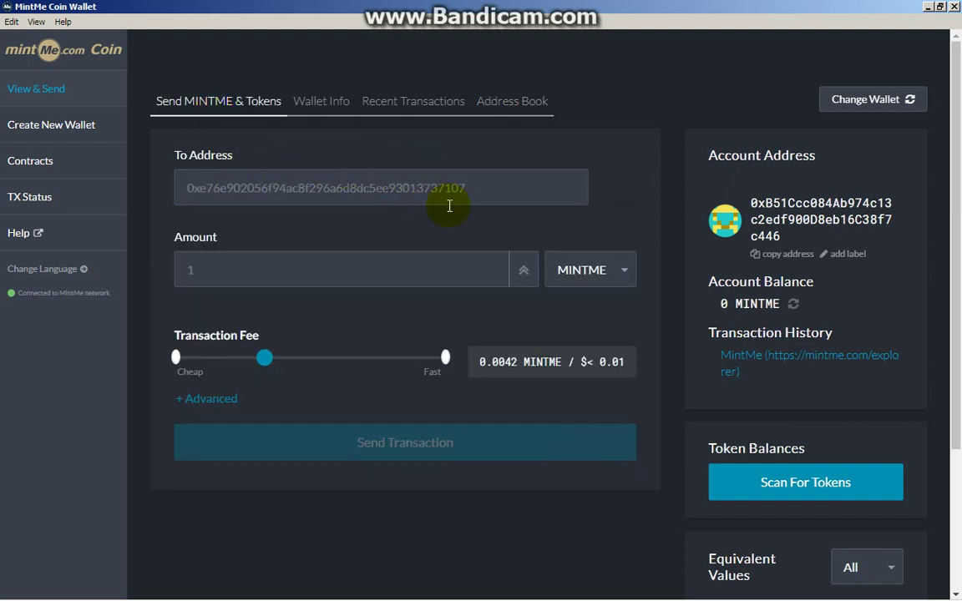
click(433, 183)
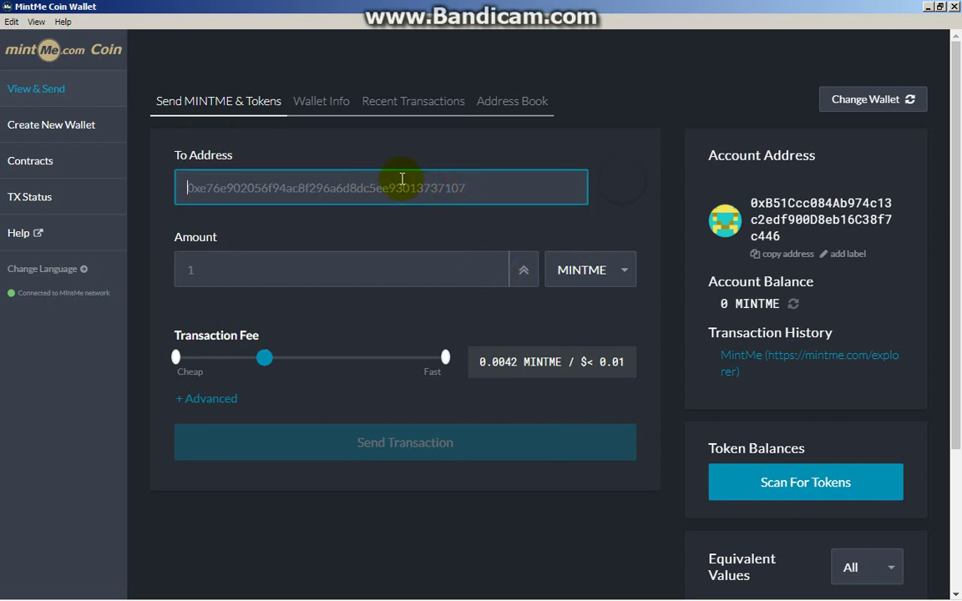
drag(188, 144, 365, 144)
click(444, 172)
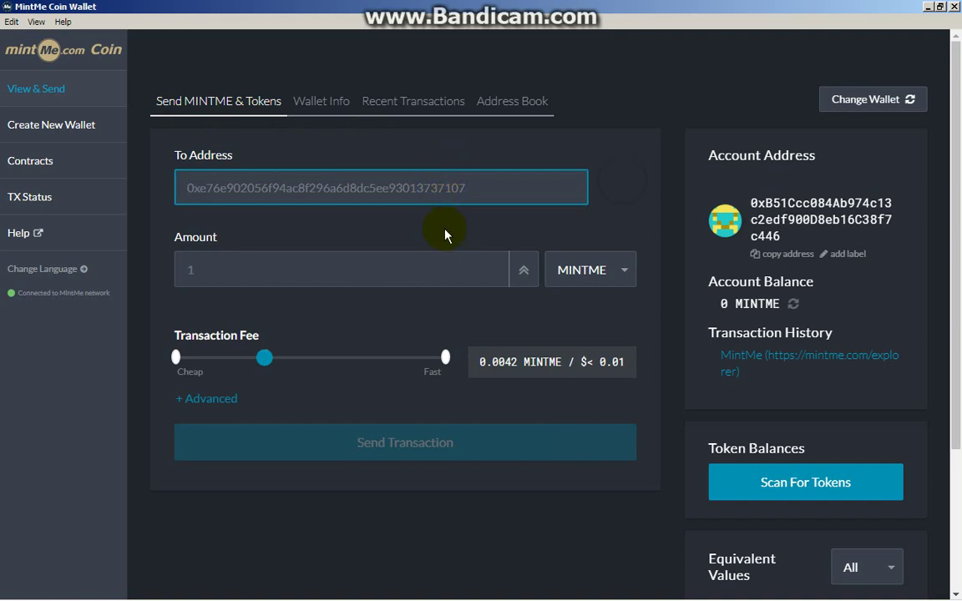
scroll(657, 339, down, 3)
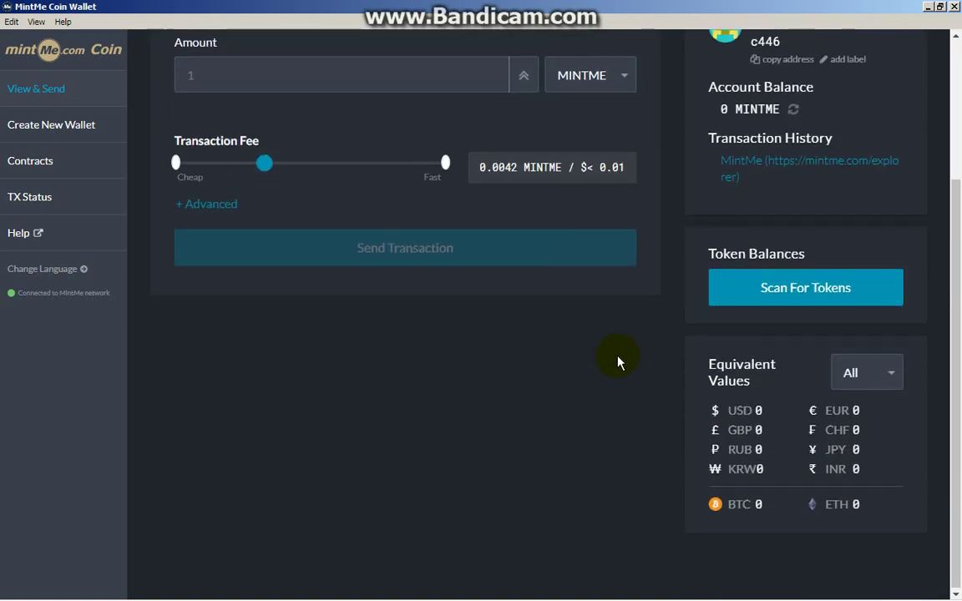
scroll(618, 361, up, 1)
scroll(607, 359, up, 1)
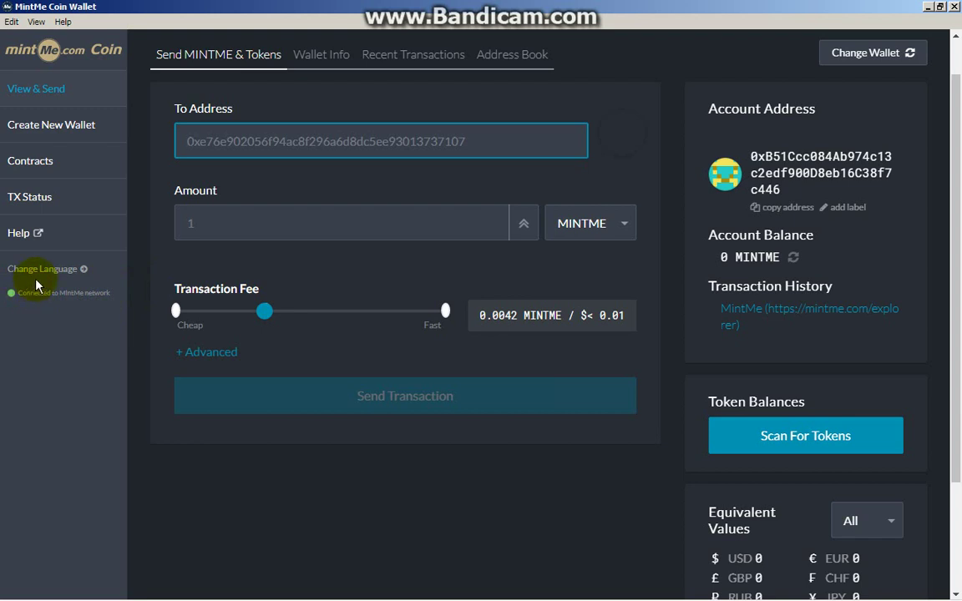
- Close the MintMe Coin Wallet app and bring up the MetaMask download page in the browser
click(955, 6)
click(100, 12)
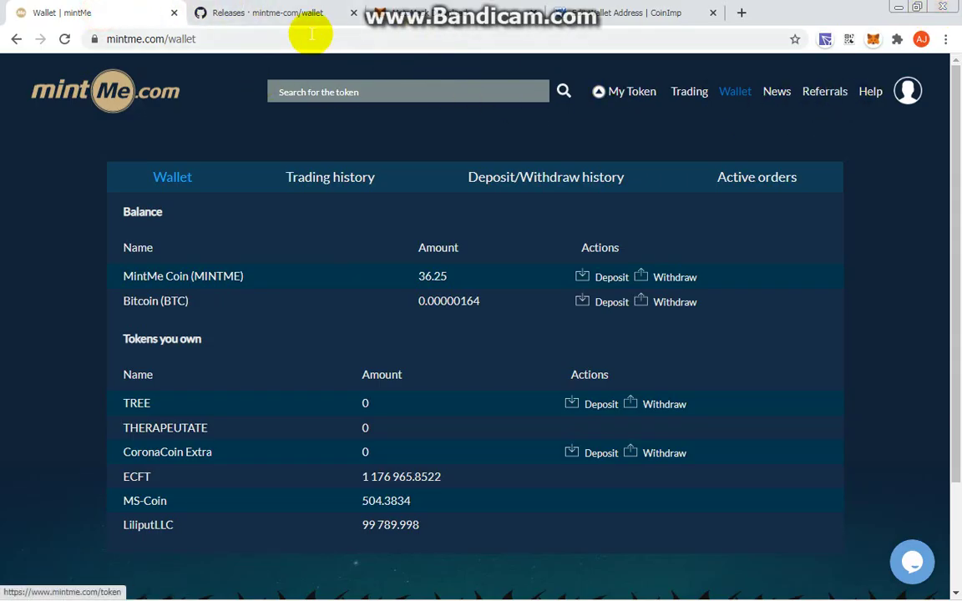
click(251, 13)
click(413, 12)
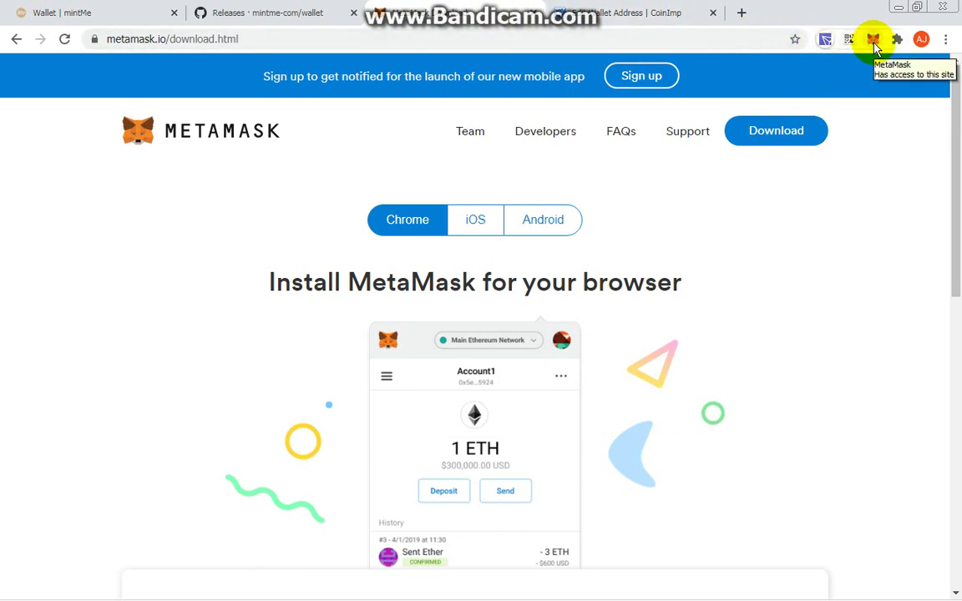
- Open the Description Mintme wallet creation note from the desktop in a maximized window and examine the MintMe network name, RPC URL, ChainID and symbol lines
click(898, 8)
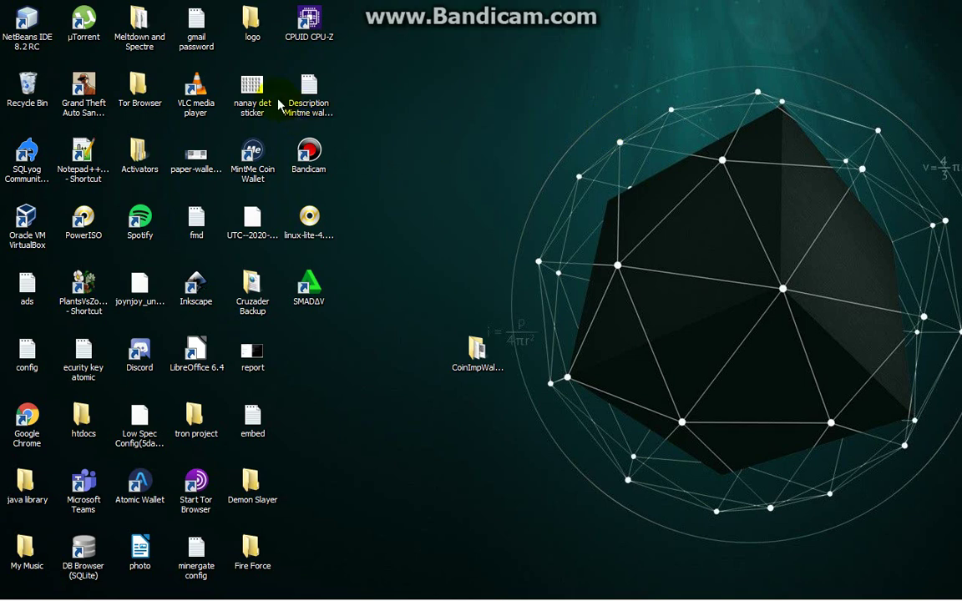
click(300, 95)
right_click(348, 96)
key(Escape)
right_click(308, 102)
click(327, 115)
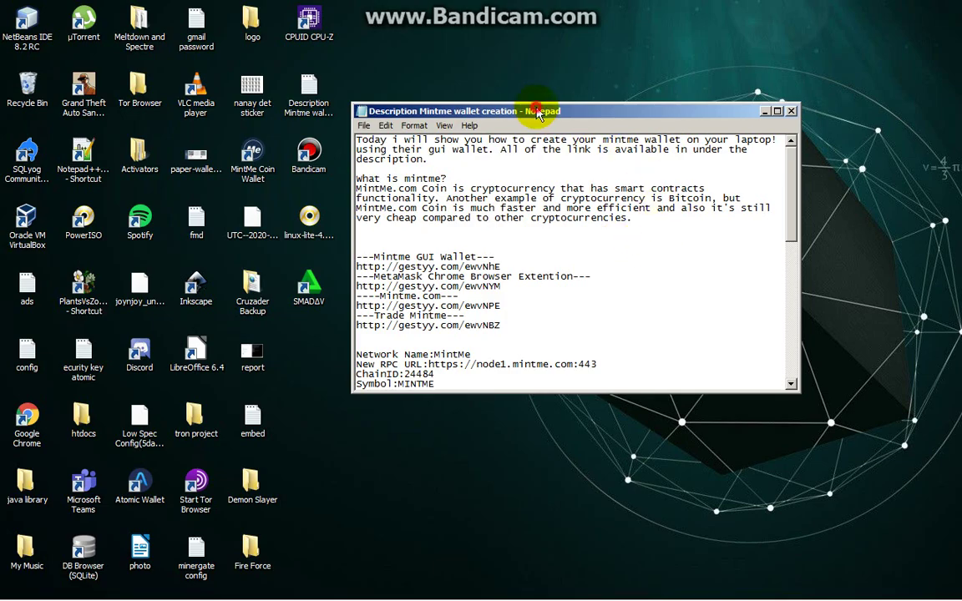
double_click(537, 112)
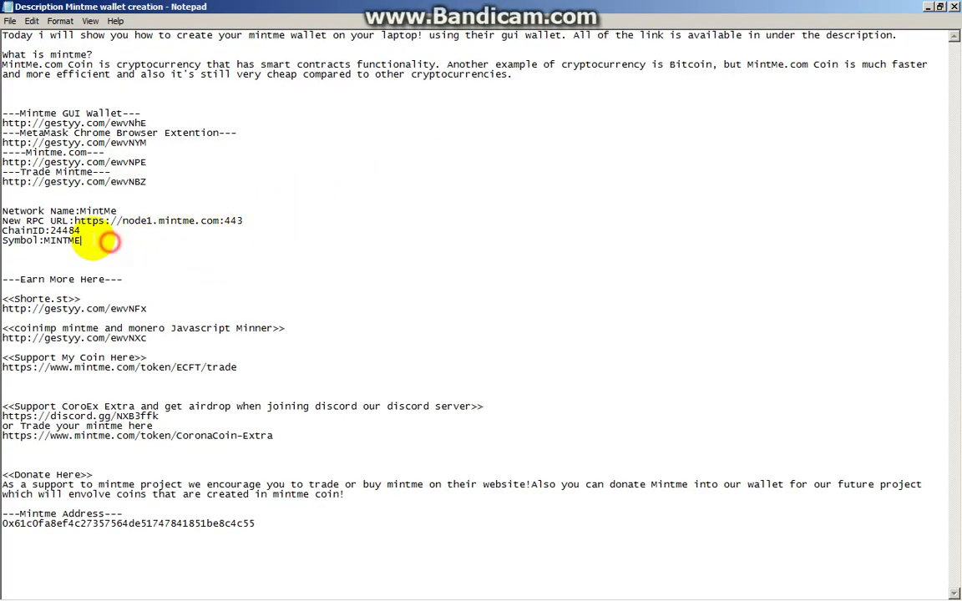
drag(81, 241, 5, 193)
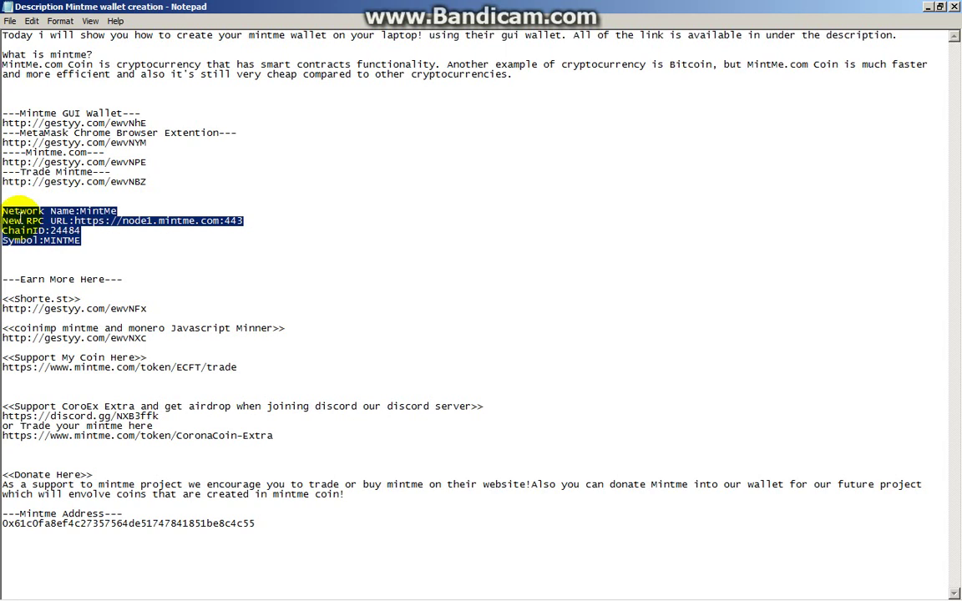
click(8, 217)
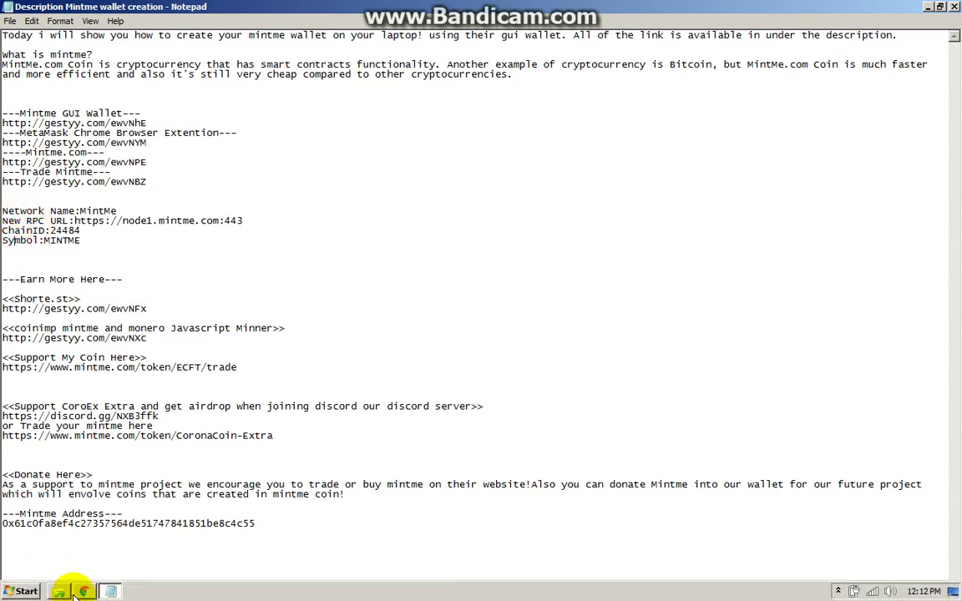
- Switch to Chrome, place its window smaller over the note so the network details stay readable, and open the MetaMask extension
click(79, 589)
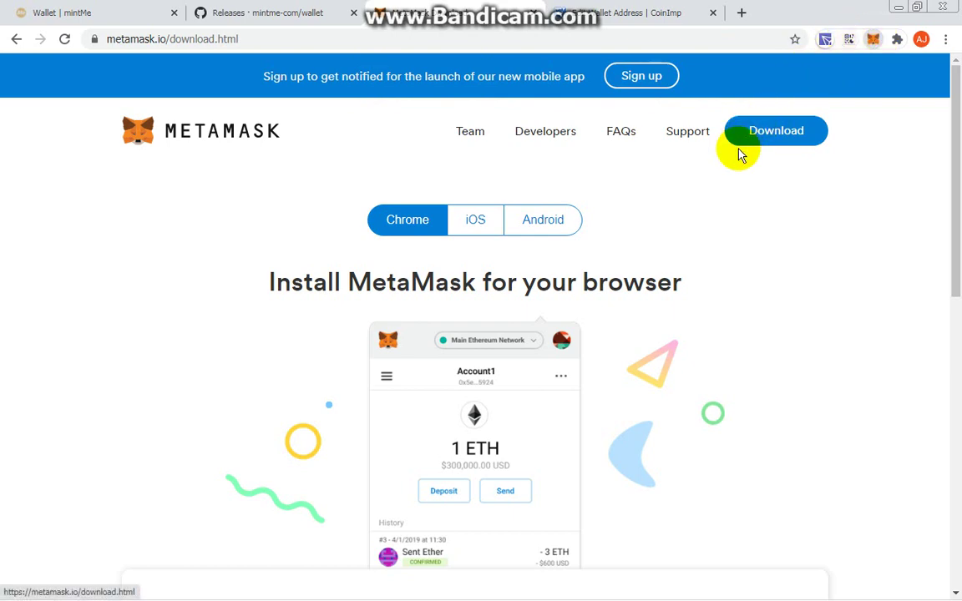
double_click(778, 11)
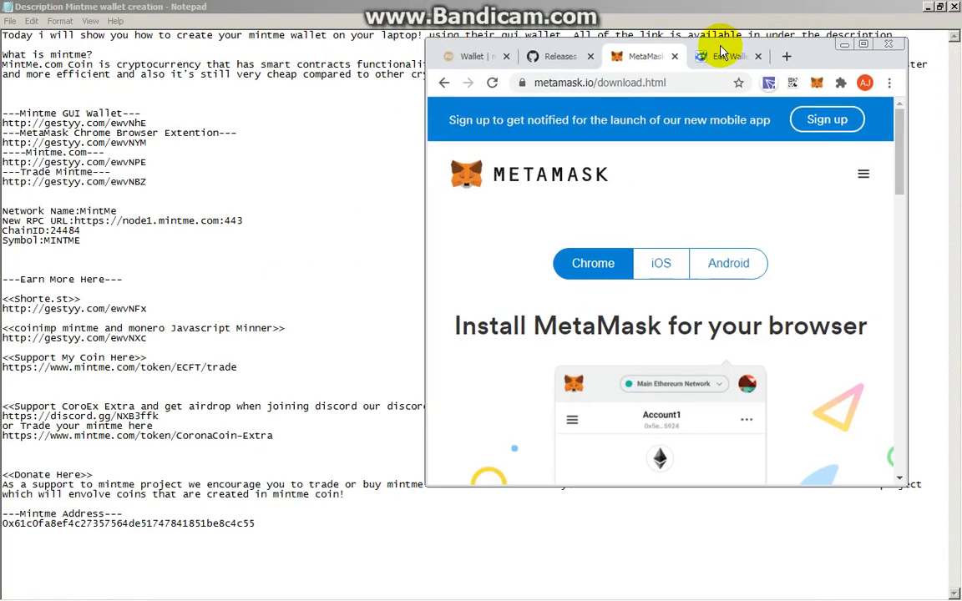
drag(720, 53, 638, 61)
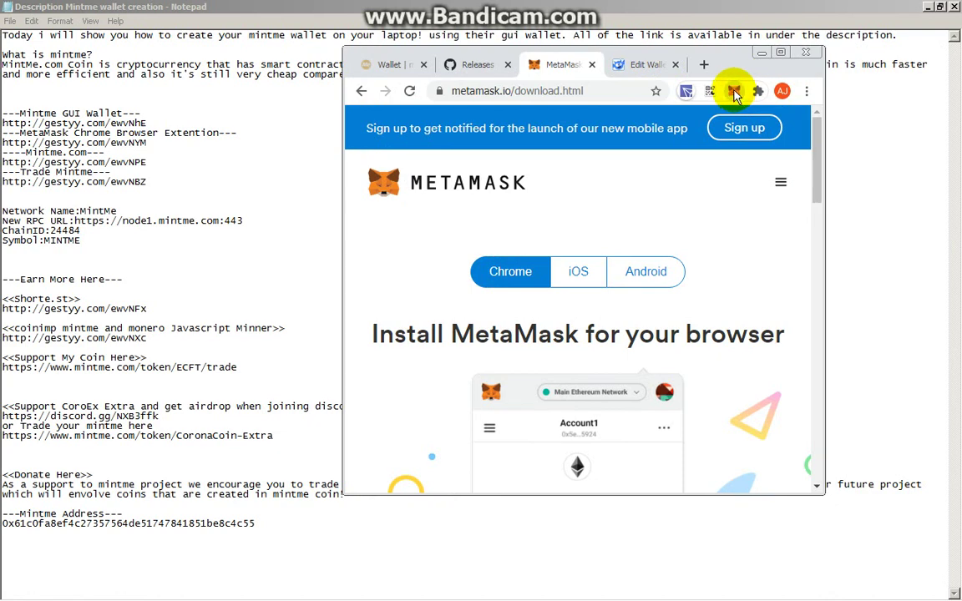
click(734, 92)
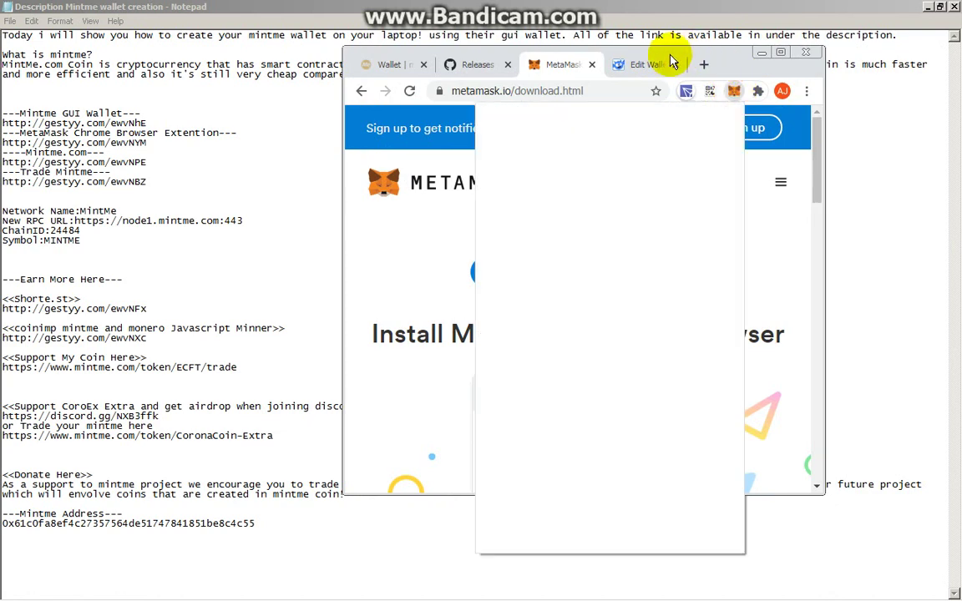
drag(672, 62, 678, 45)
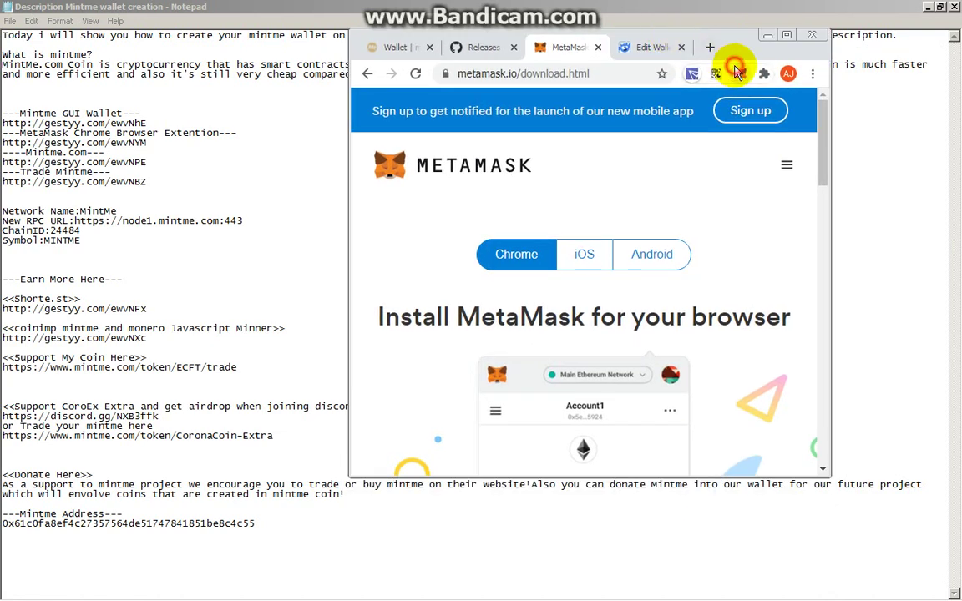
click(736, 72)
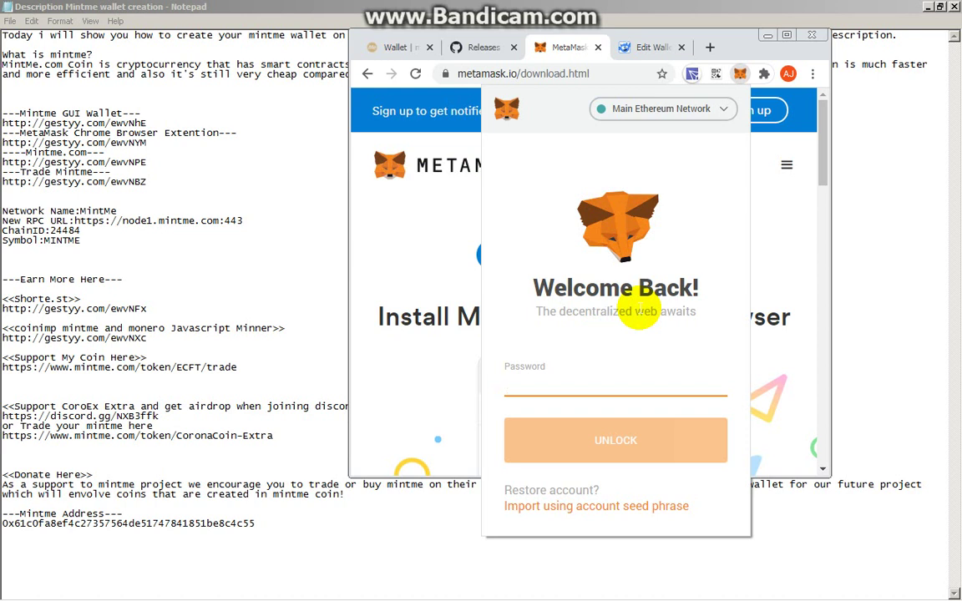
- Enter the MetaMask account password and submit it to unlock the wallet
click(601, 384)
text(•••)
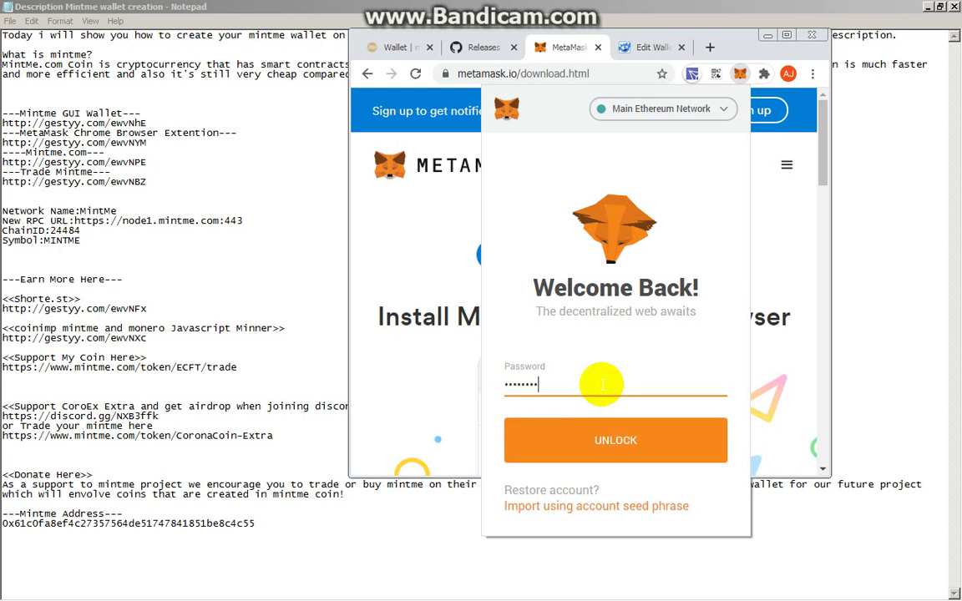
key(Return)
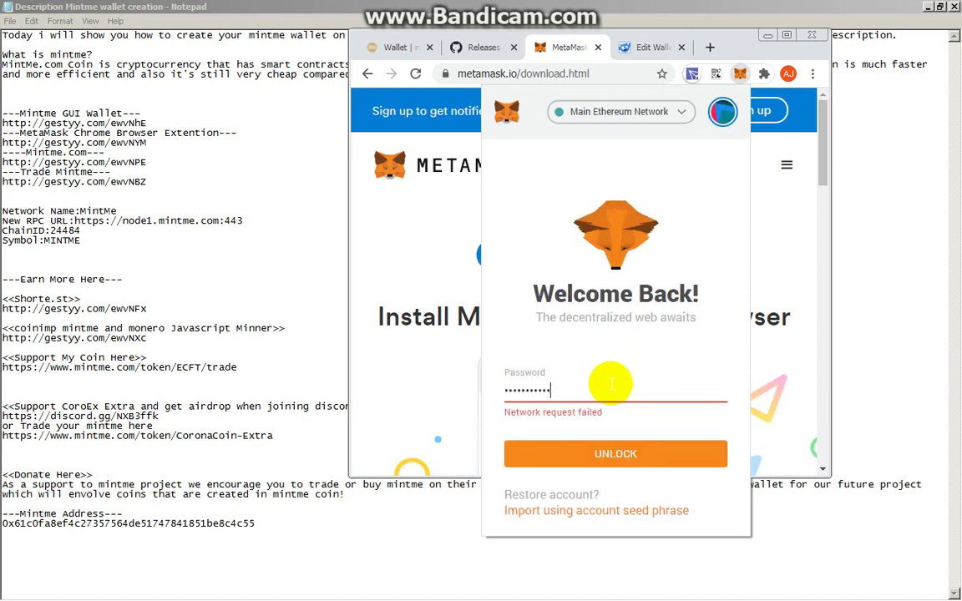
- Select Account 1 among the MetaMask accounts, and close and reopen the extension to bring up the account overview
click(724, 115)
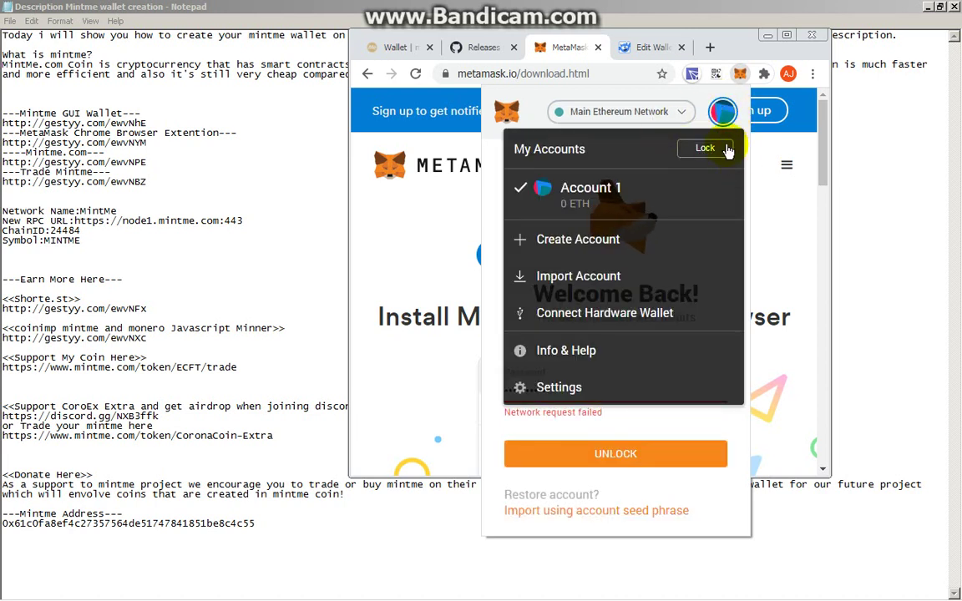
click(568, 189)
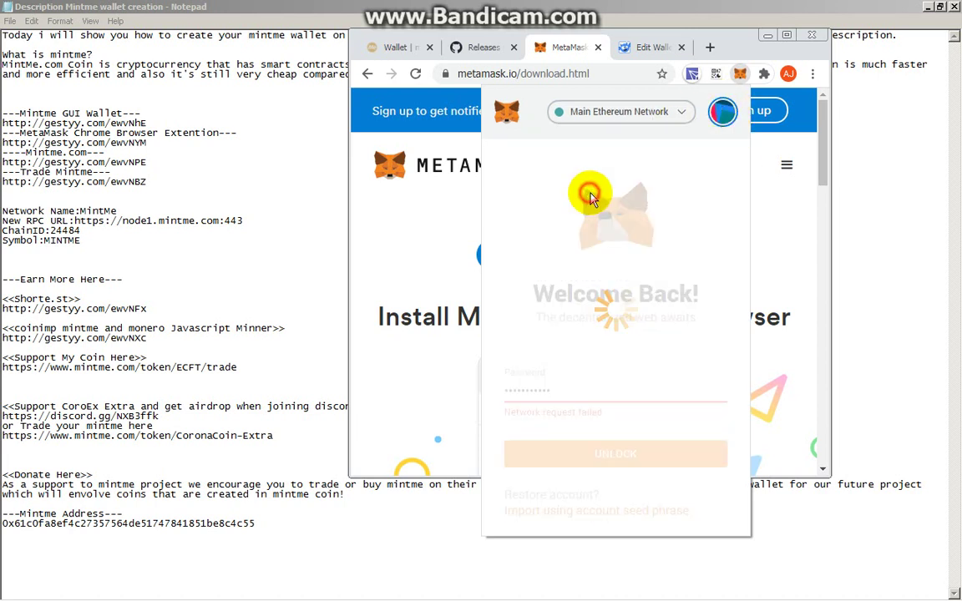
click(670, 116)
click(670, 116)
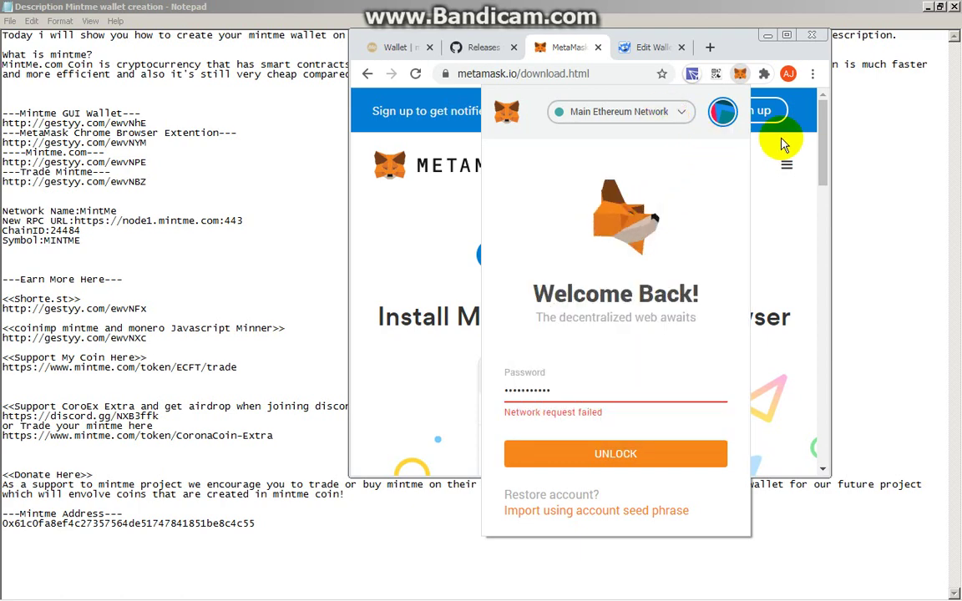
key(Escape)
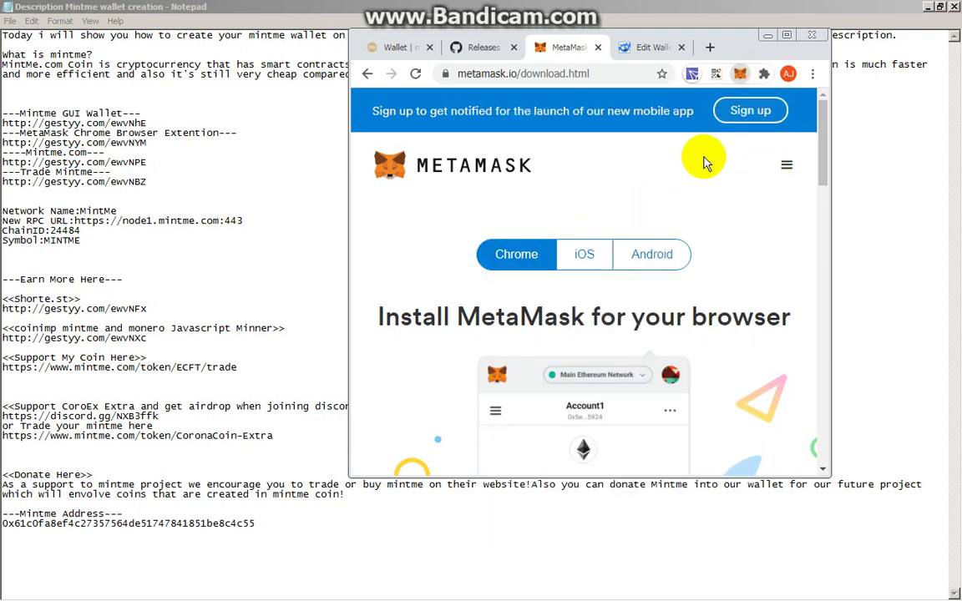
click(740, 76)
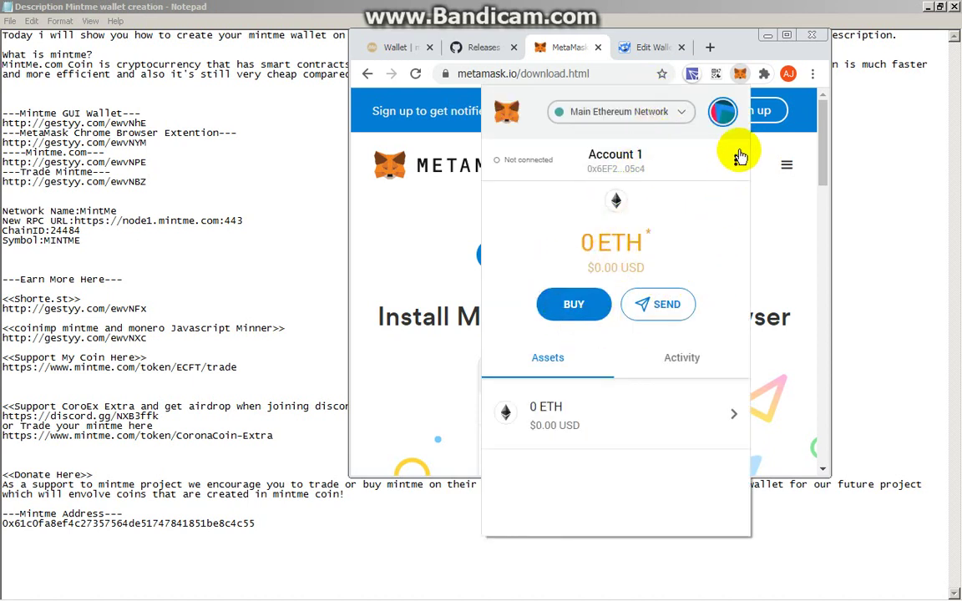
- Choose Custom RPC from the available networks to open the form for adding a new network
click(735, 160)
click(679, 116)
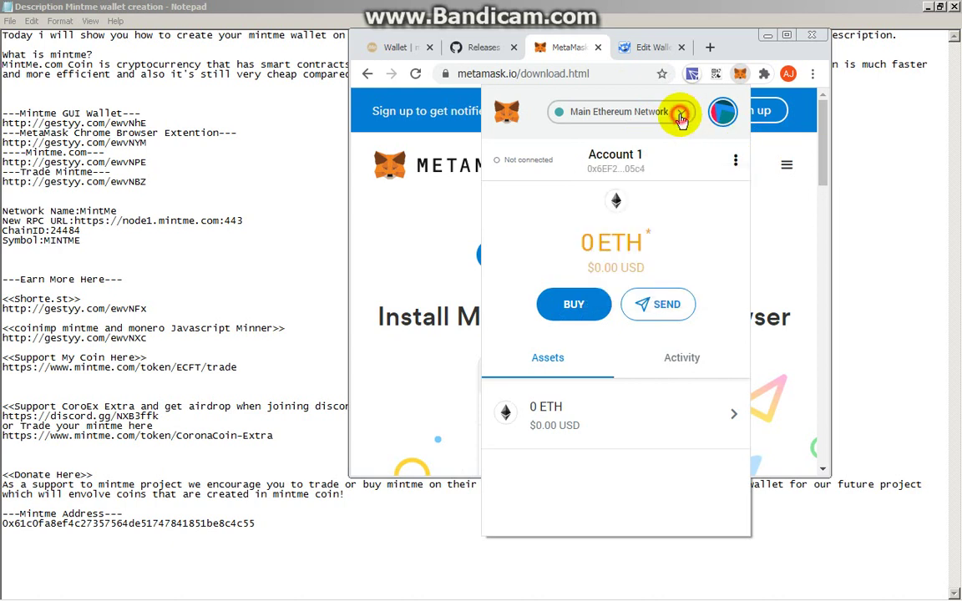
click(680, 117)
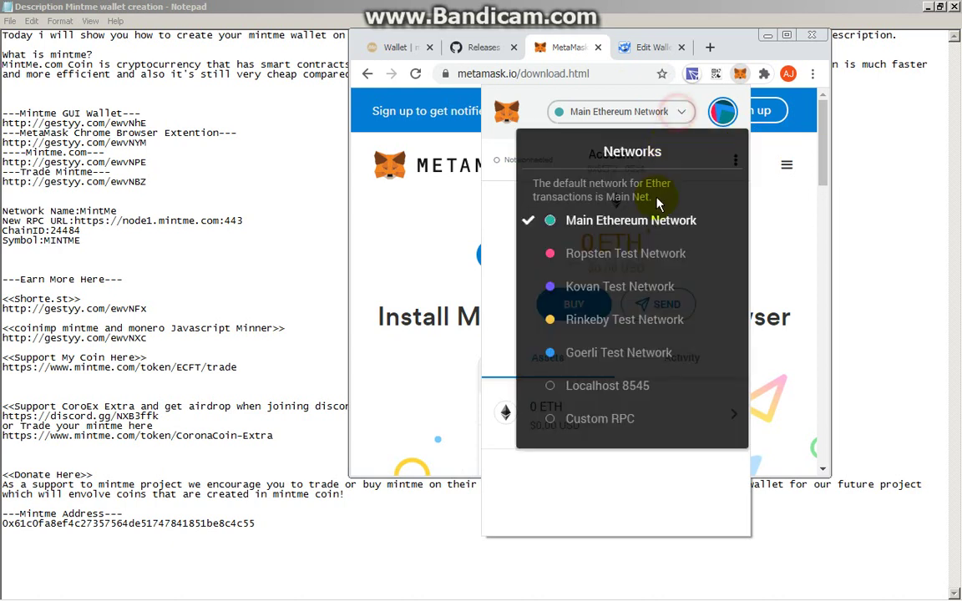
click(629, 424)
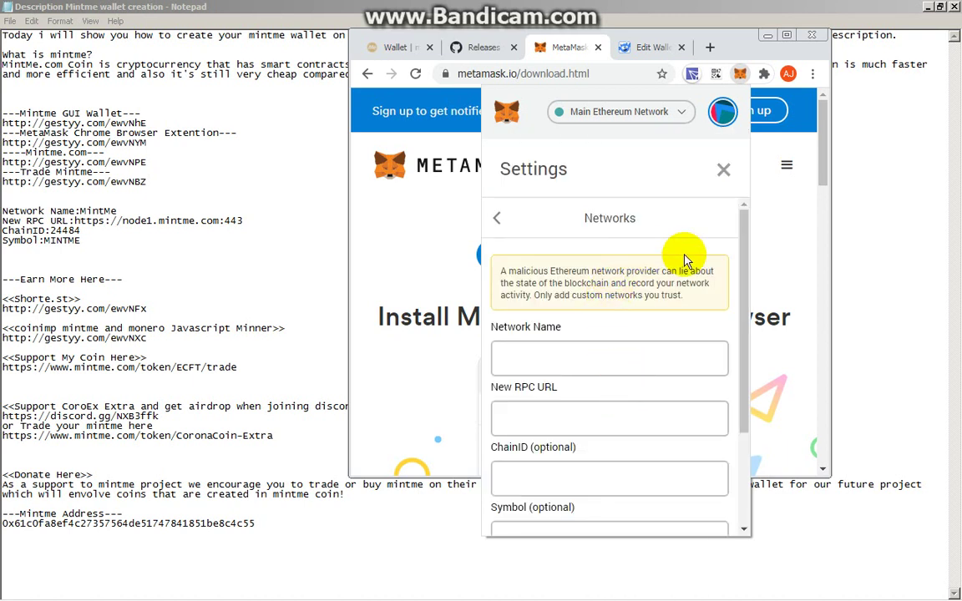
drag(738, 253, 740, 279)
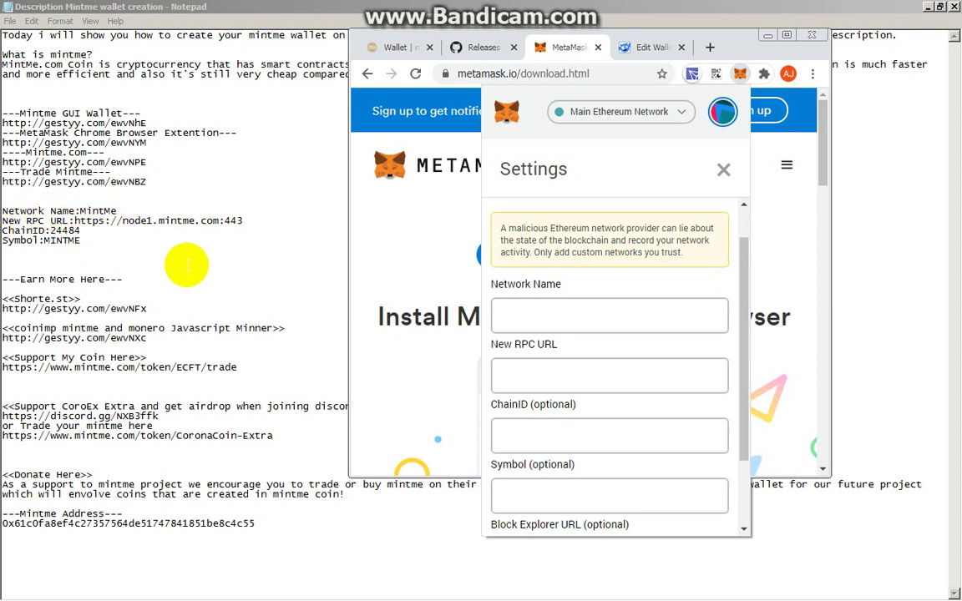
click(611, 309)
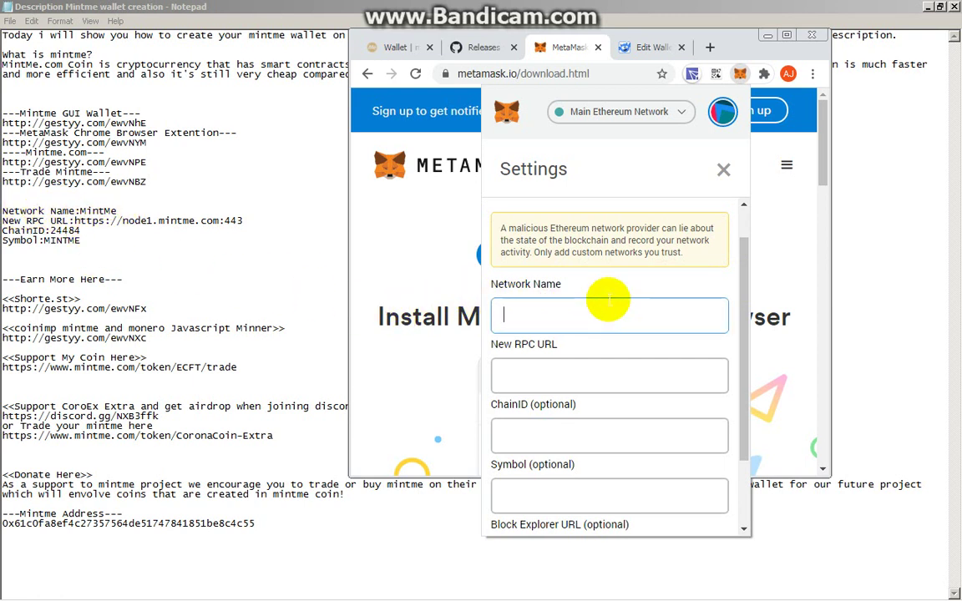
key(BackSpace)
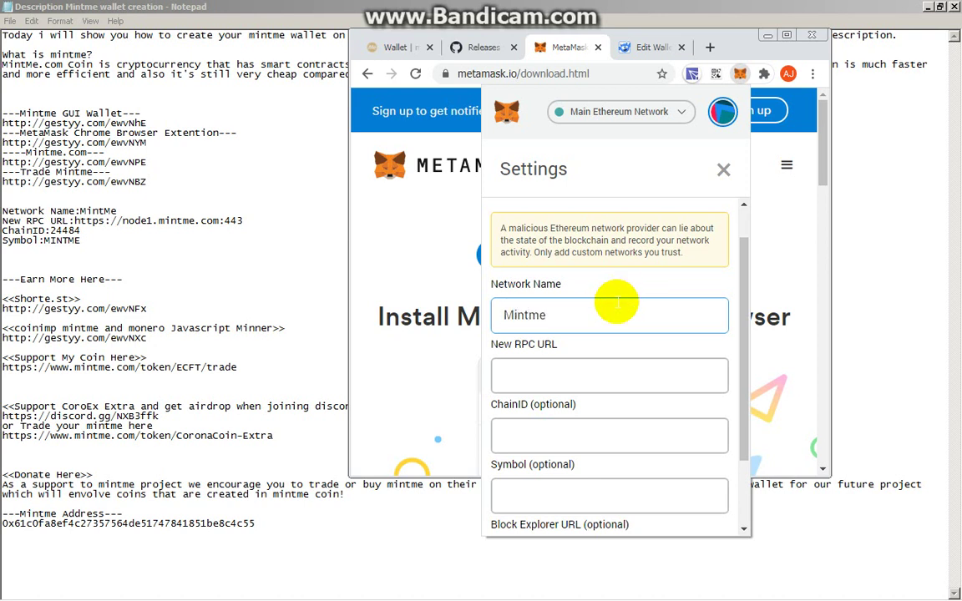
click(567, 380)
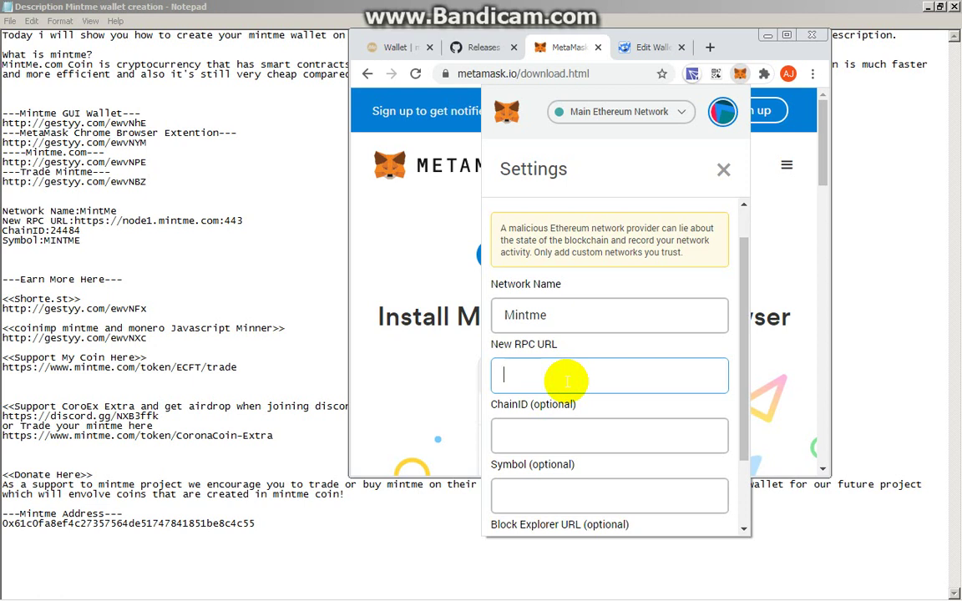
text(h)
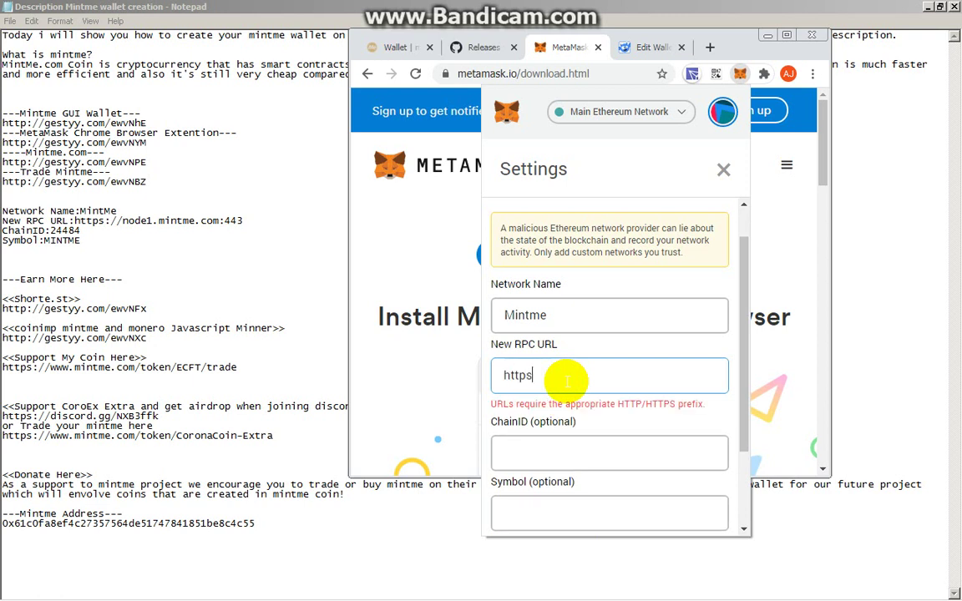
text(ttps://)
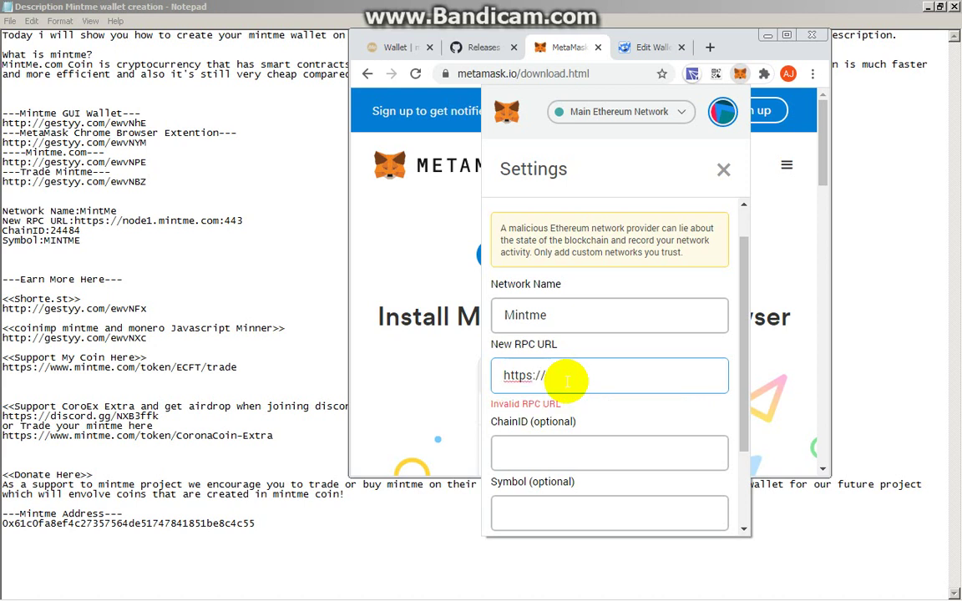
text(not)
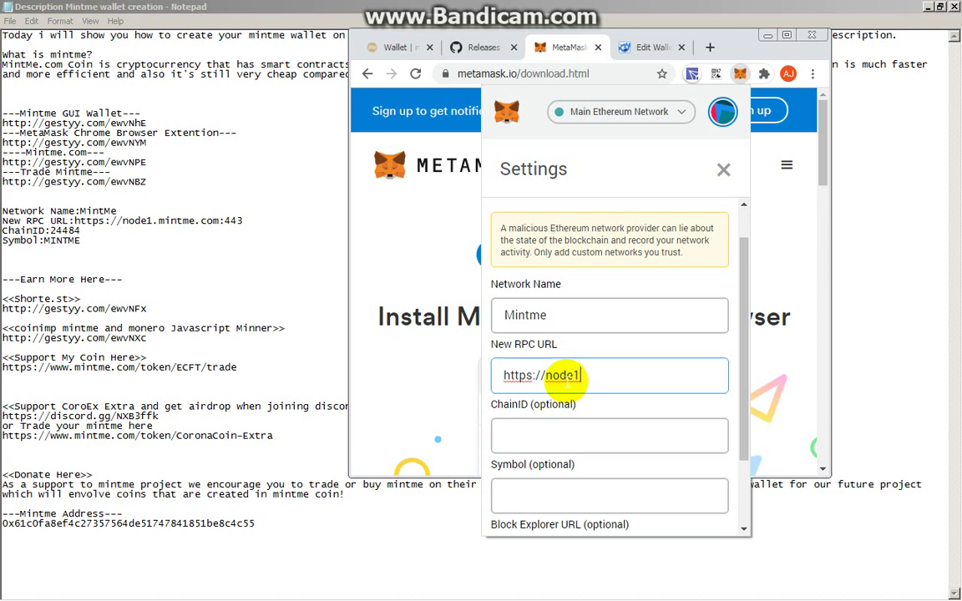
text(e1.mintme.com:443)
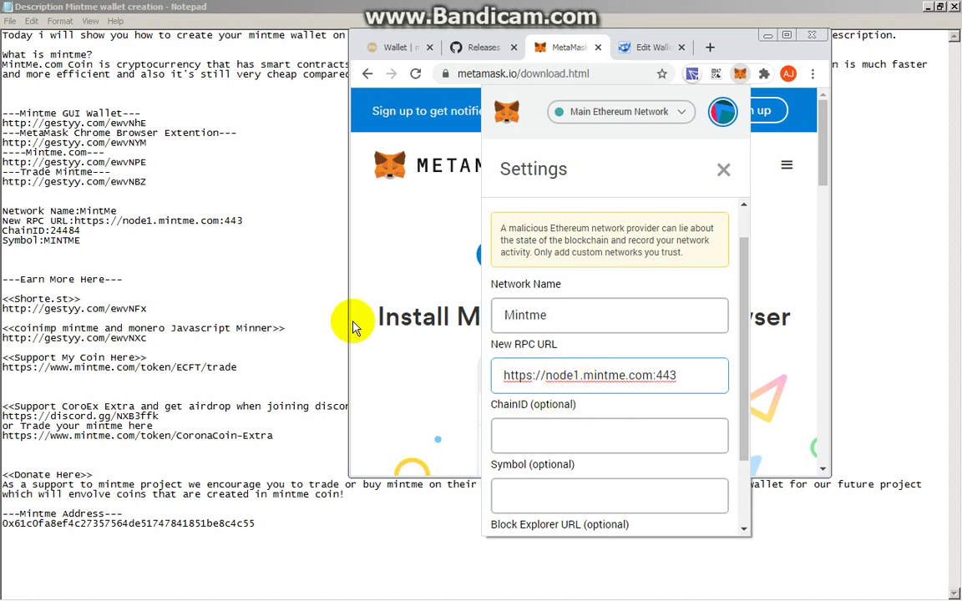
- Set the network's ChainID to 24484 and symbol to MINTME, save the network and leave the settings
click(594, 429)
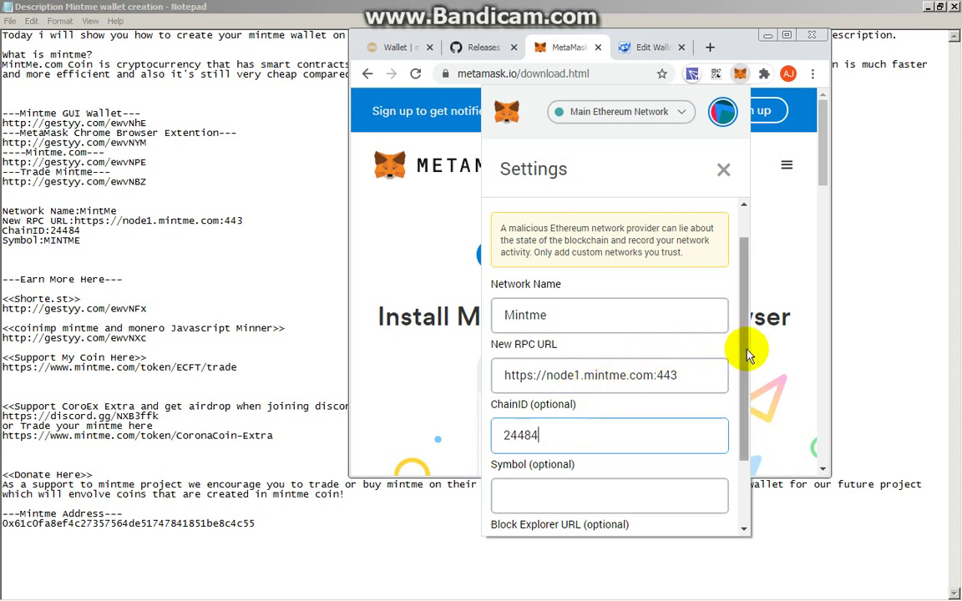
scroll(741, 393, down, 2)
click(642, 424)
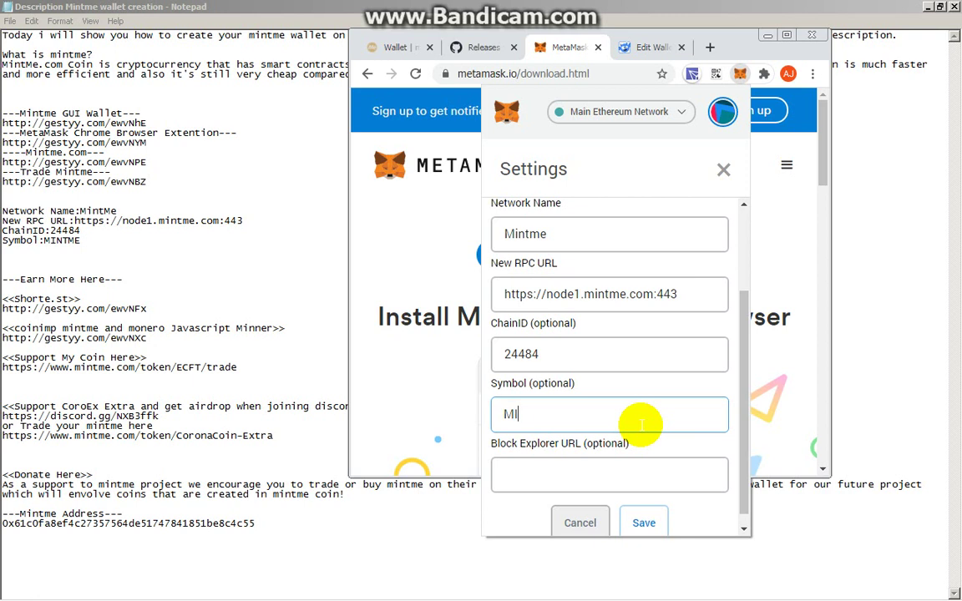
text(MINTME)
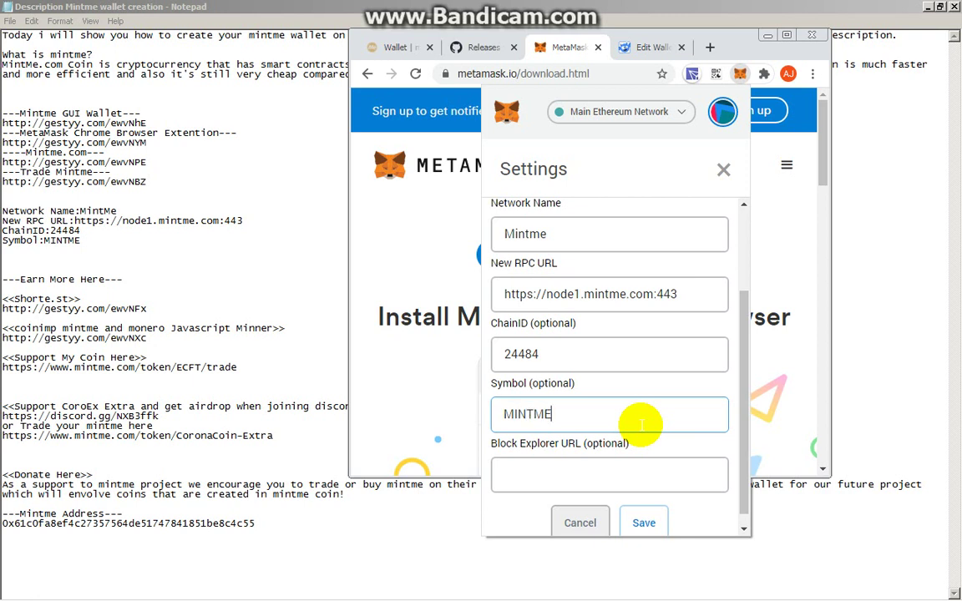
click(643, 522)
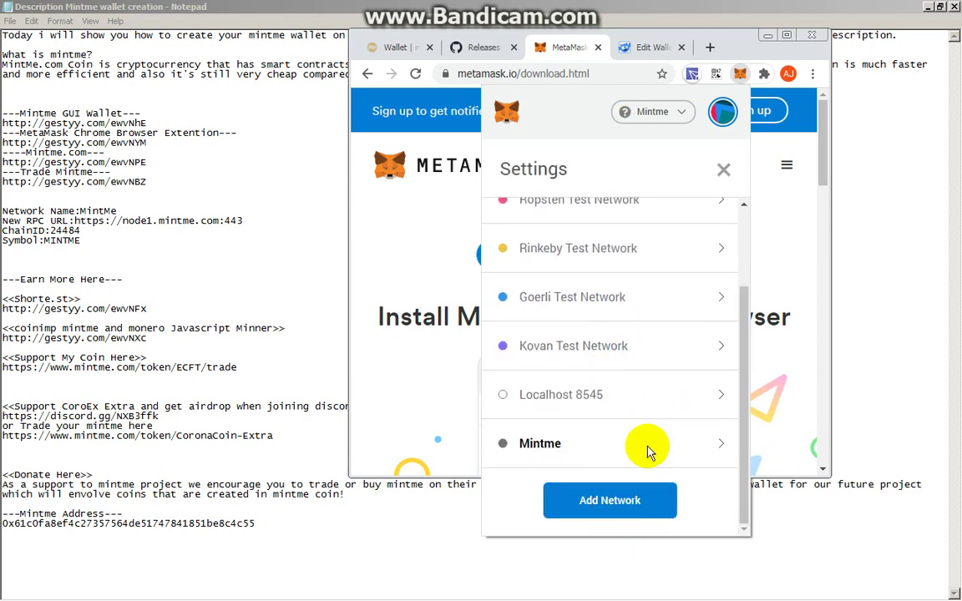
click(722, 170)
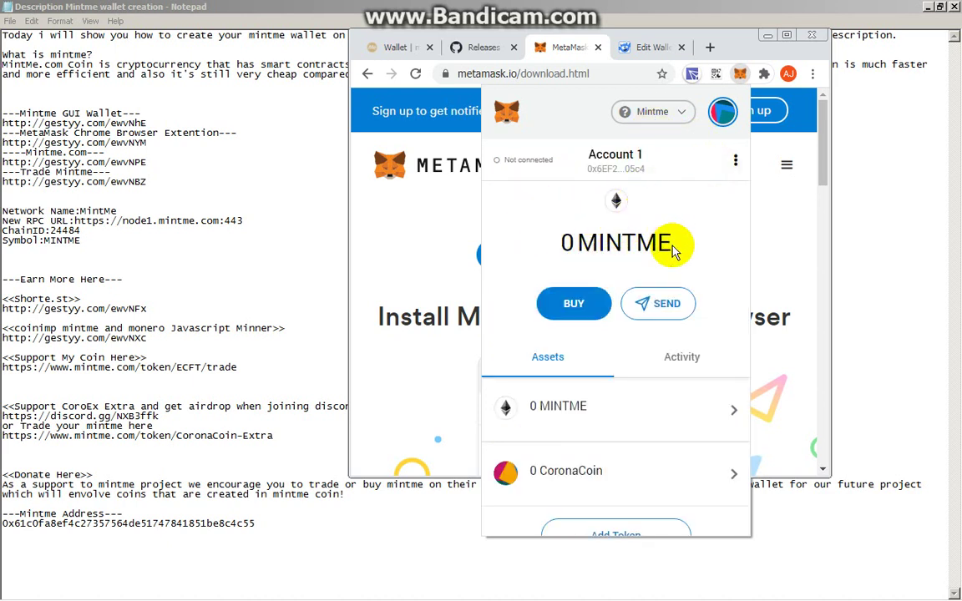
- Look over the account's assets on the Mintme network, checking where its buy and send functions lead
scroll(651, 284, down, 1)
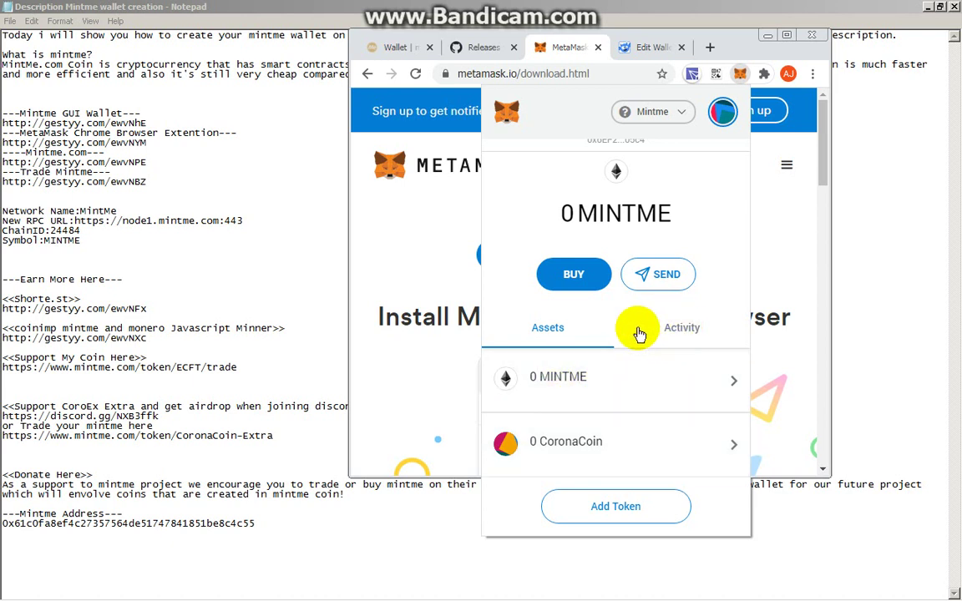
click(602, 288)
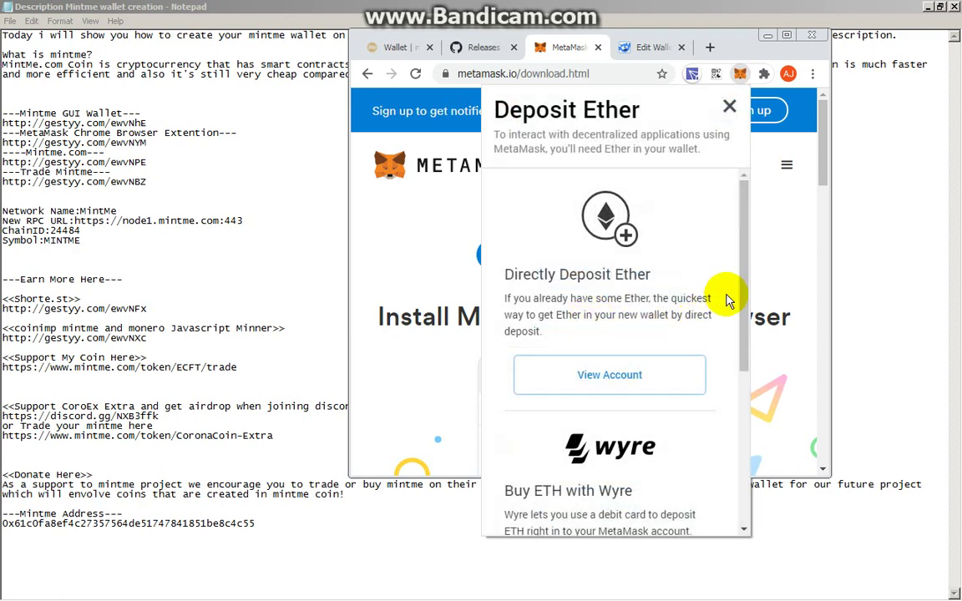
click(729, 109)
click(660, 278)
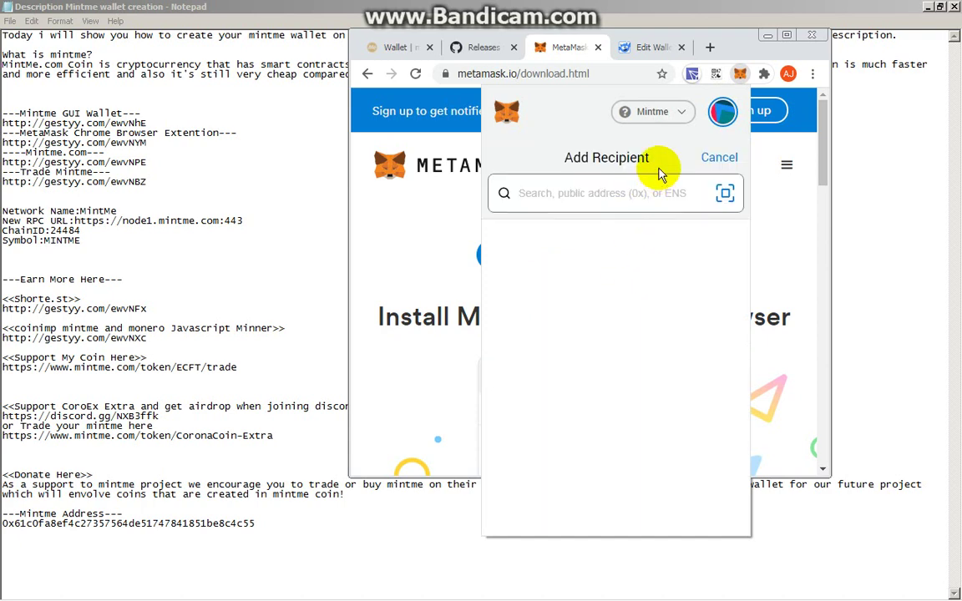
click(723, 156)
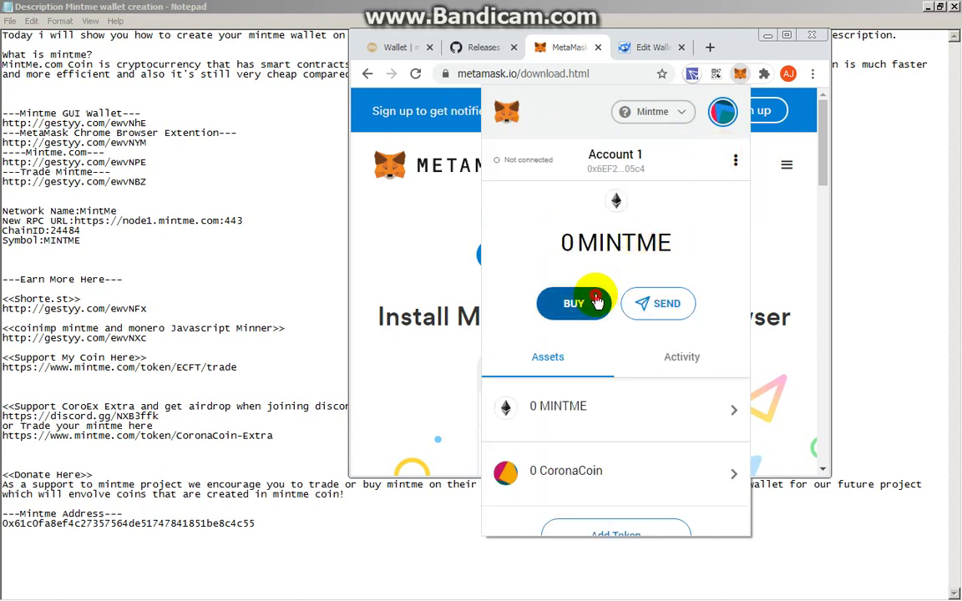
- Examine the Deposit Ether options, including direct deposit, Wyre and CoinSwitch
click(596, 302)
scroll(685, 324, down, 2)
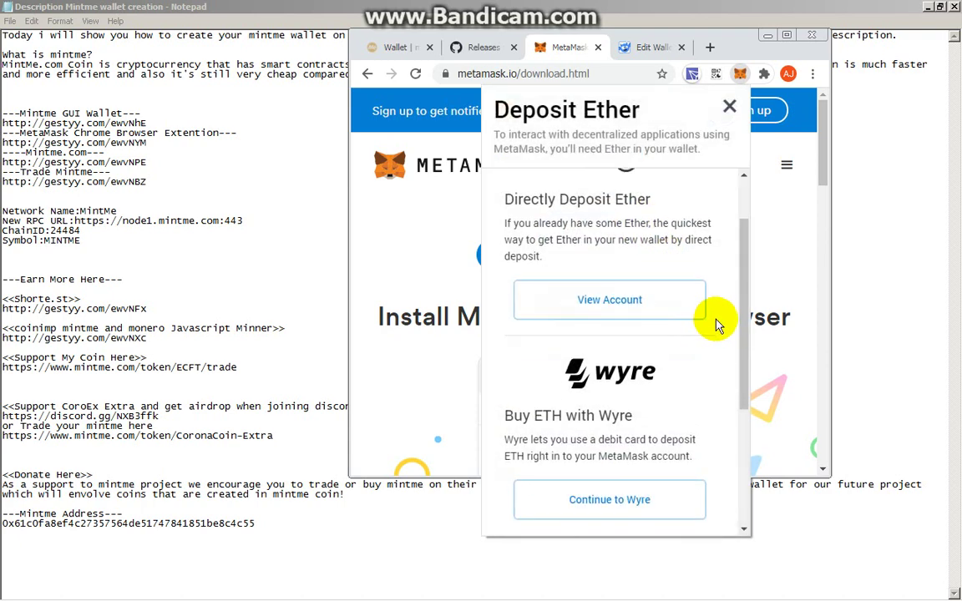
scroll(731, 334, down, 3)
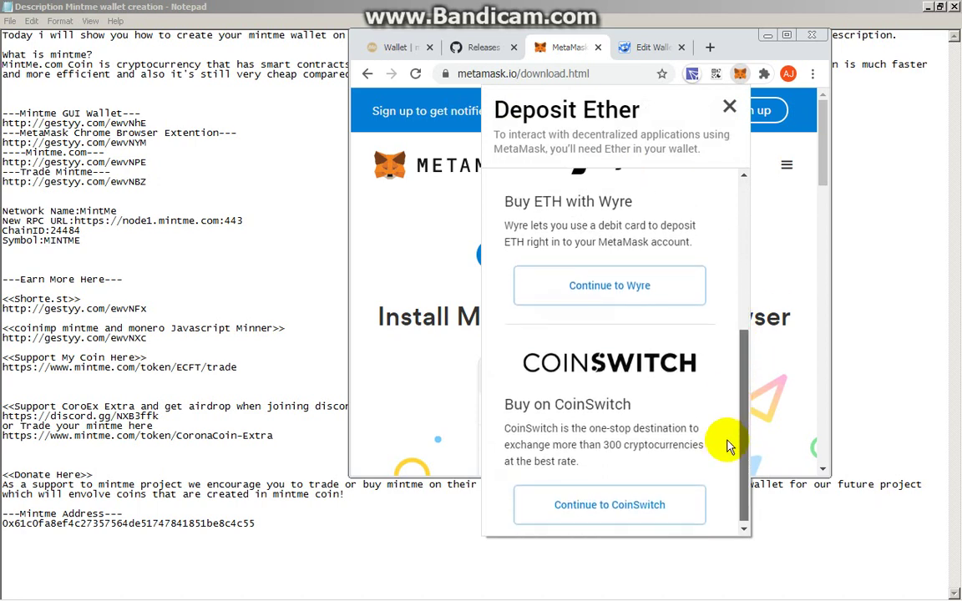
scroll(719, 485, up, 5)
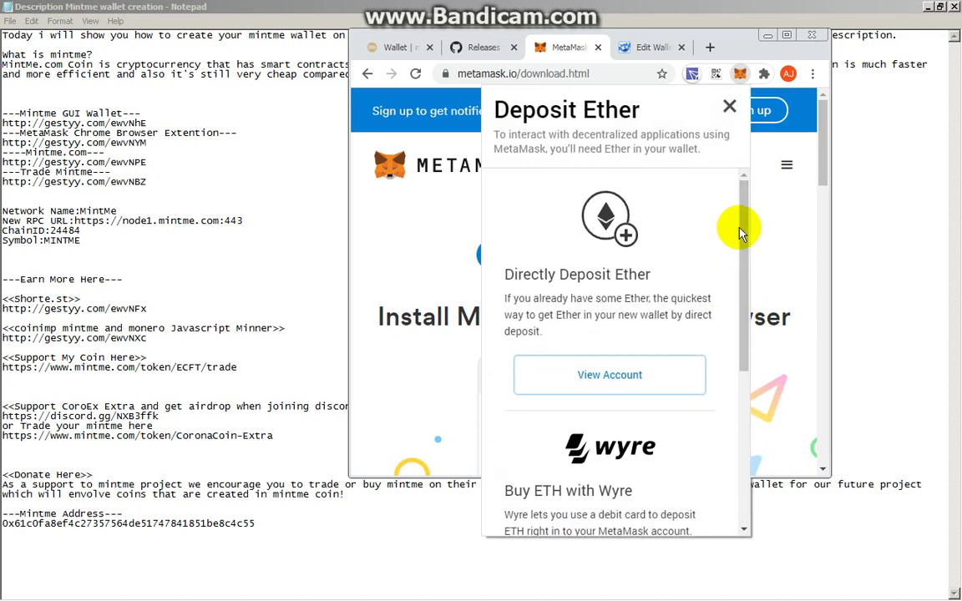
- Copy Account 1's public address from its account details and paste it as the recipient of a new transfer
click(612, 361)
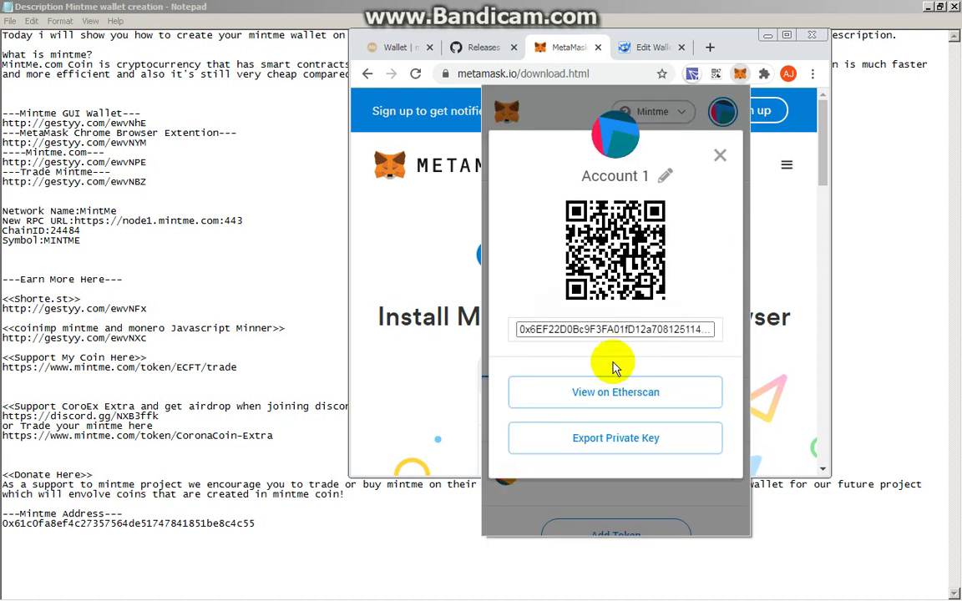
double_click(682, 329)
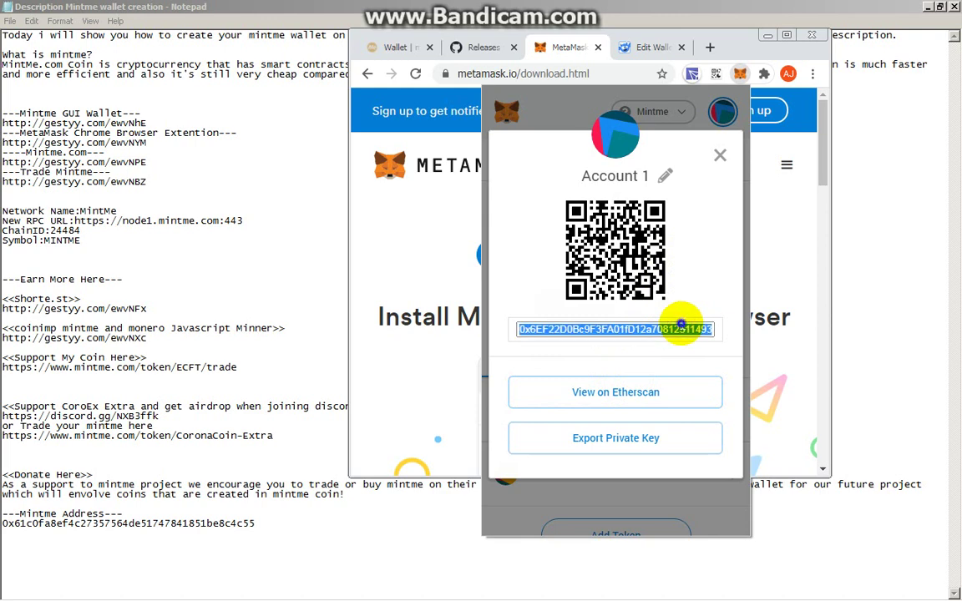
right_click(698, 331)
click(716, 335)
click(723, 166)
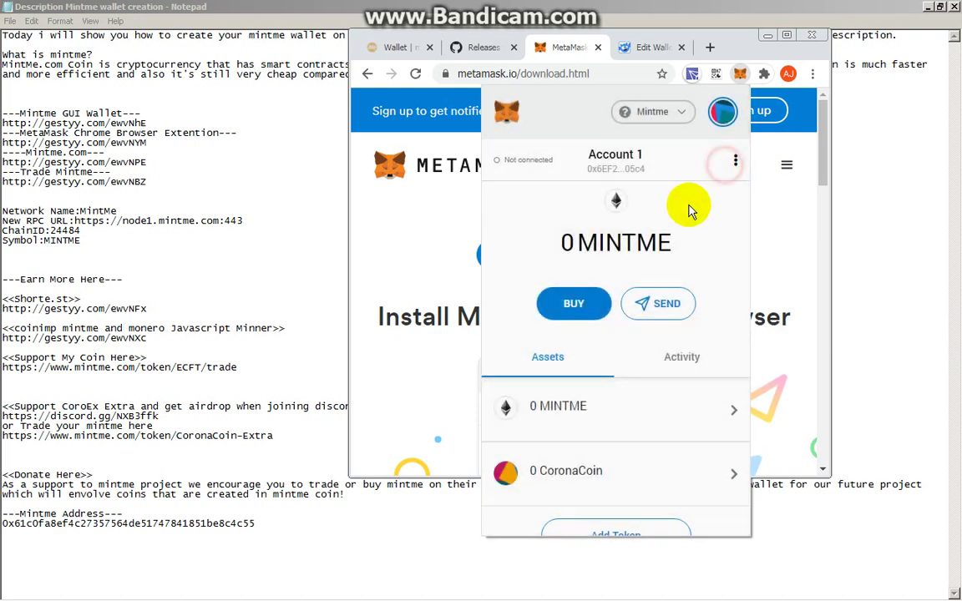
click(660, 303)
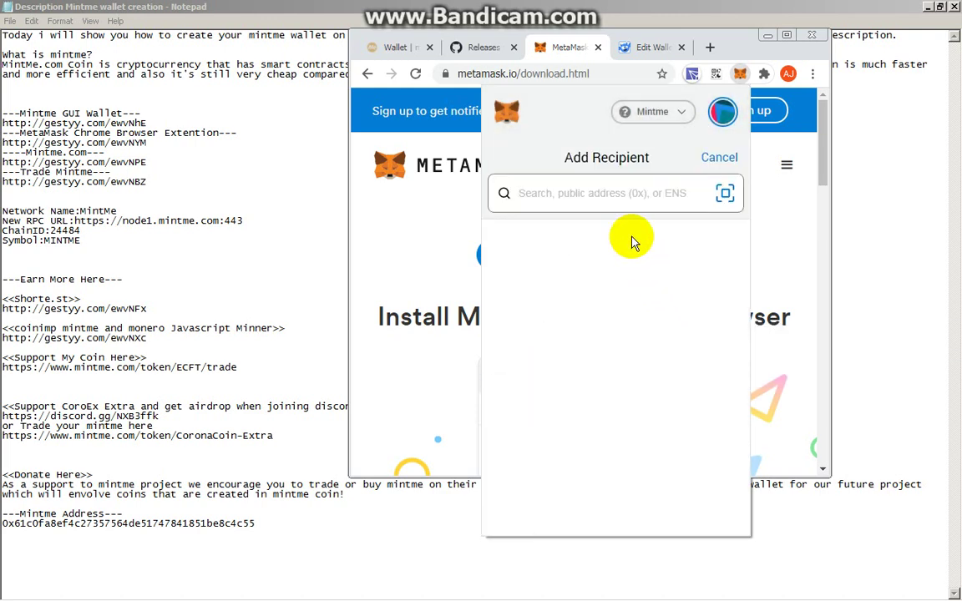
key(ctrl+v)
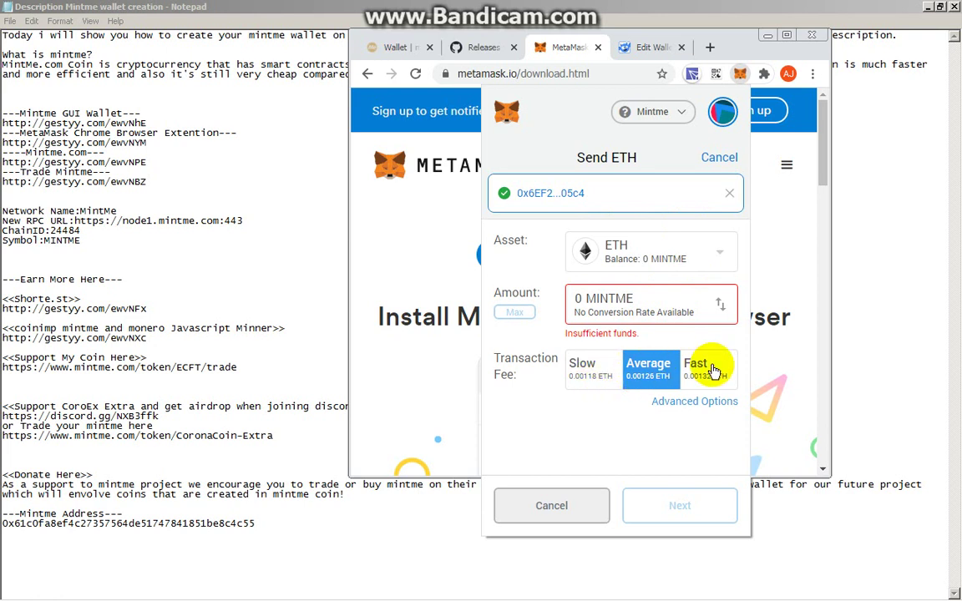
- Choose the Slow transaction fee for the transfer and cancel the transfer
click(582, 367)
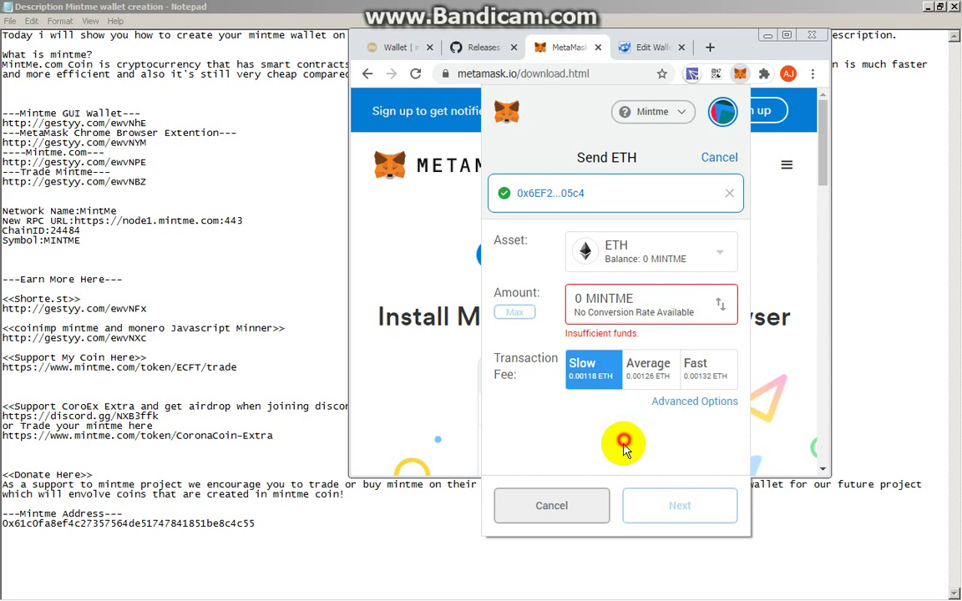
click(599, 506)
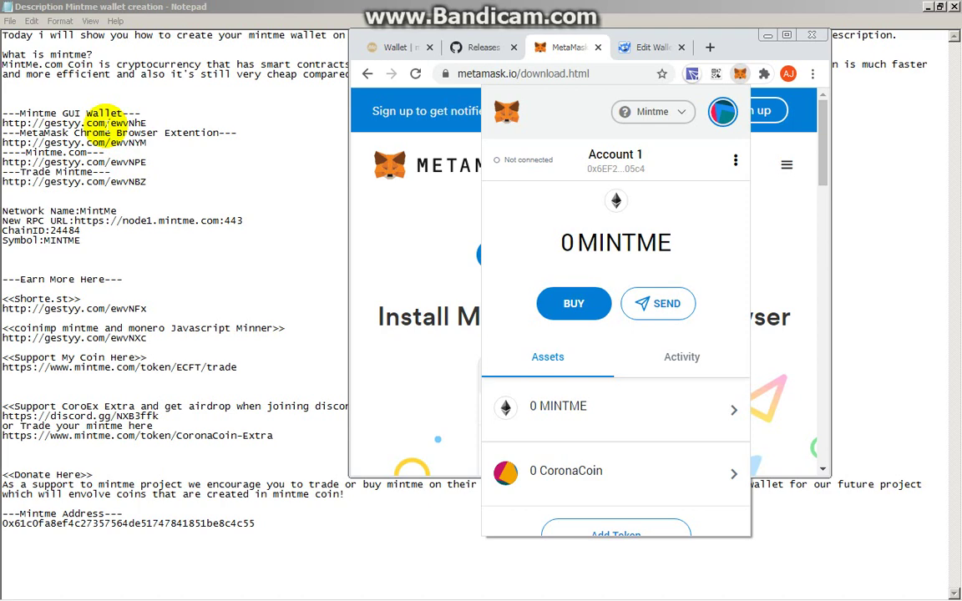
- Switch to the Notepad notes and highlight the whole text with the wallet links and network details for review
click(142, 171)
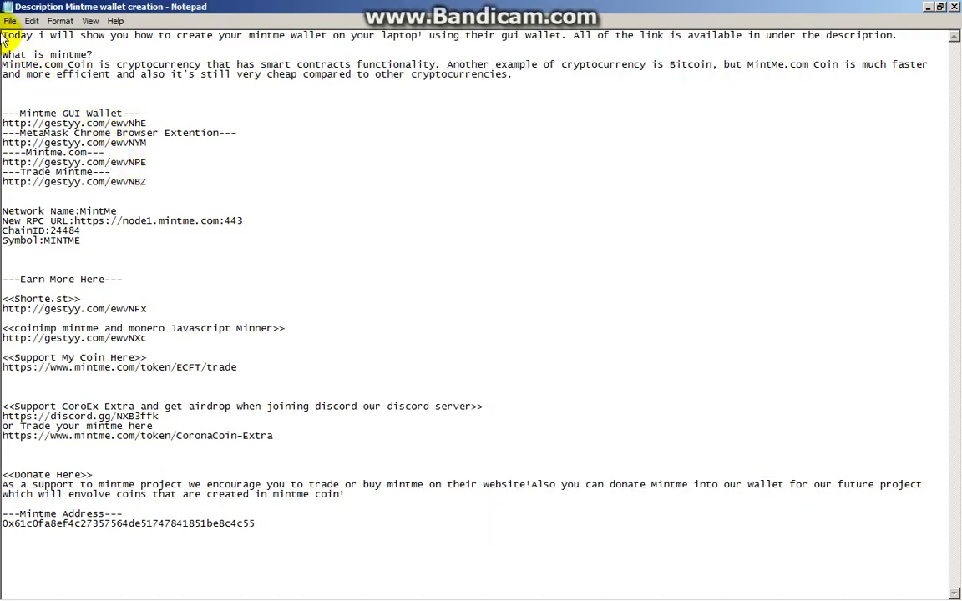
drag(3, 35, 851, 551)
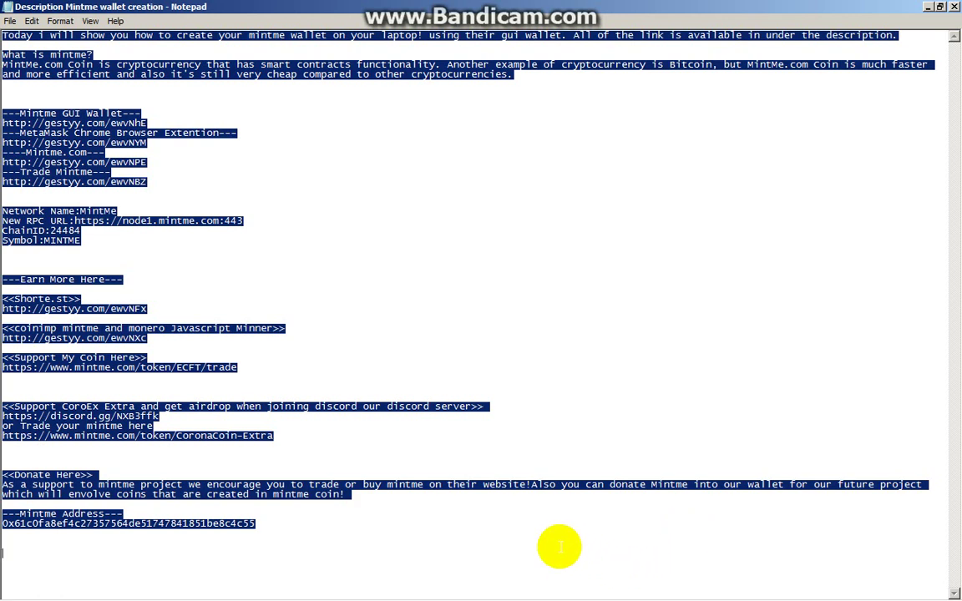
click(25, 104)
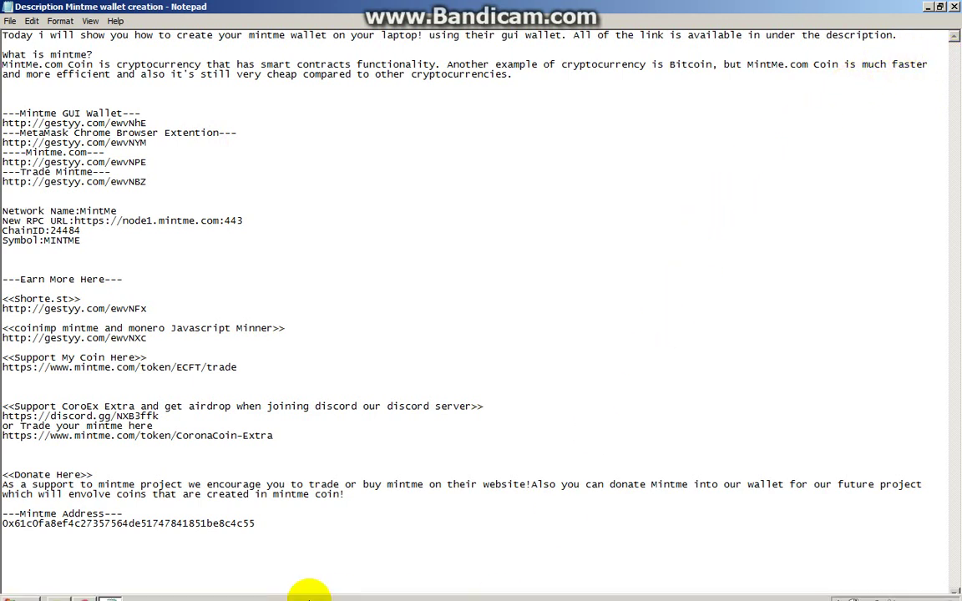
- Switch back to Chrome, maximize its window and show the CoinImp wallet page
mouse_move(311, 594)
click(84, 591)
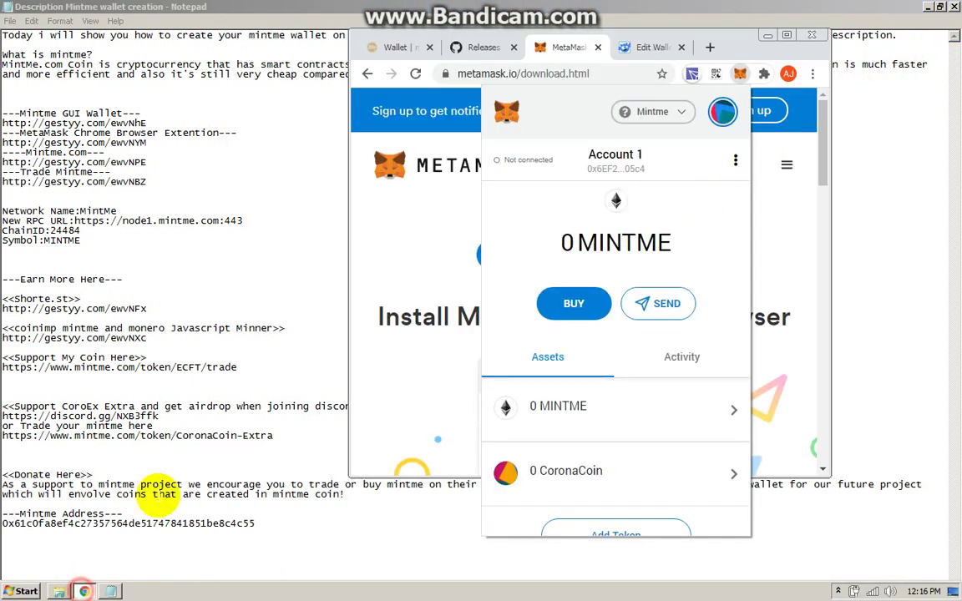
click(650, 21)
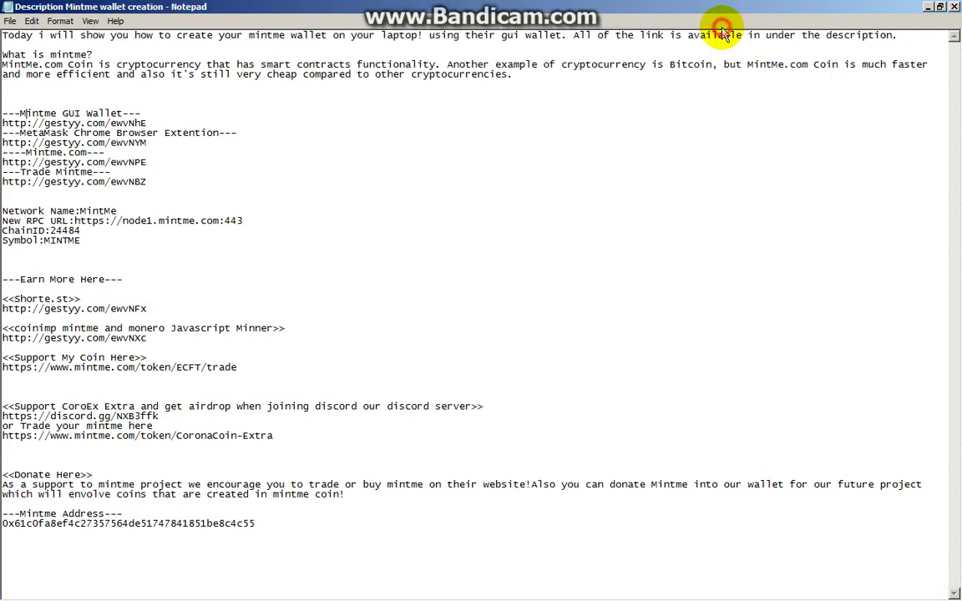
mouse_move(53, 594)
click(83, 591)
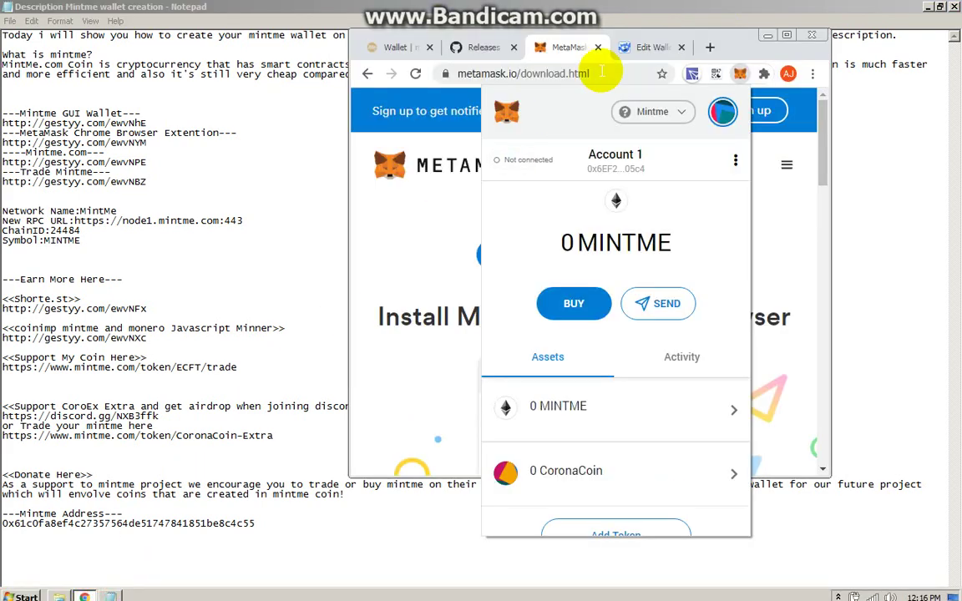
click(731, 48)
double_click(740, 43)
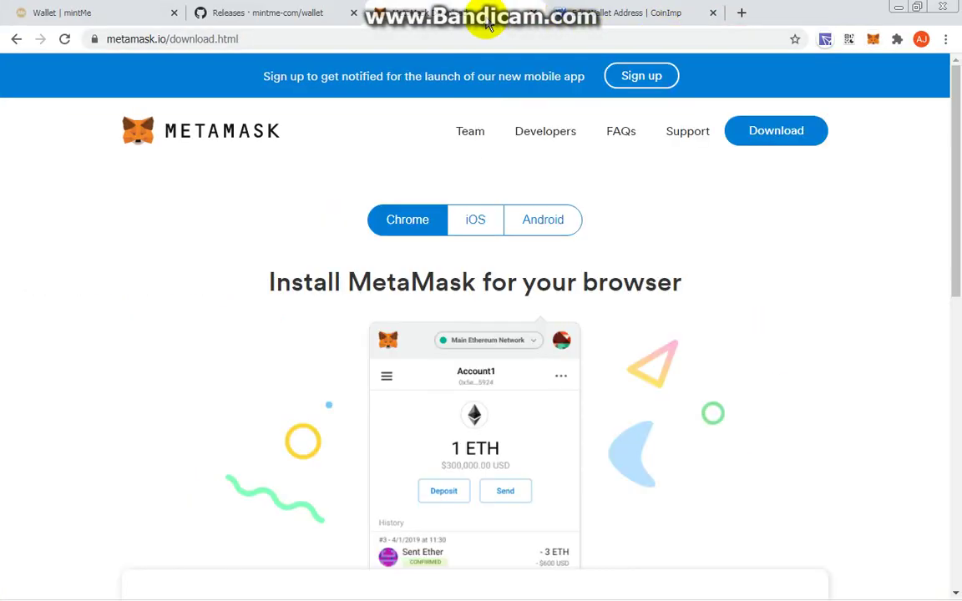
click(601, 15)
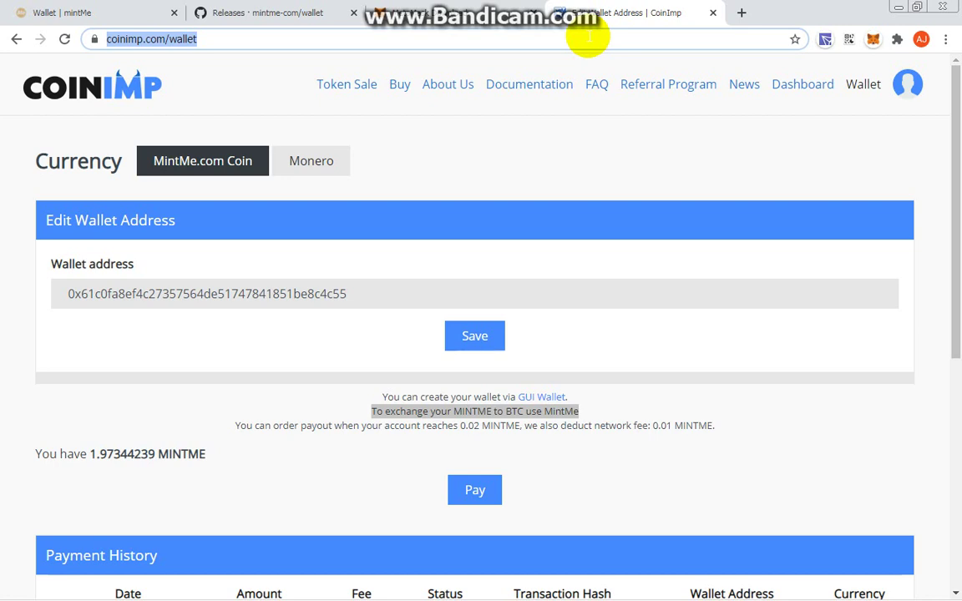
- Open the ECFT token from the mintMe wallet's token list and bring up its trade page
click(73, 12)
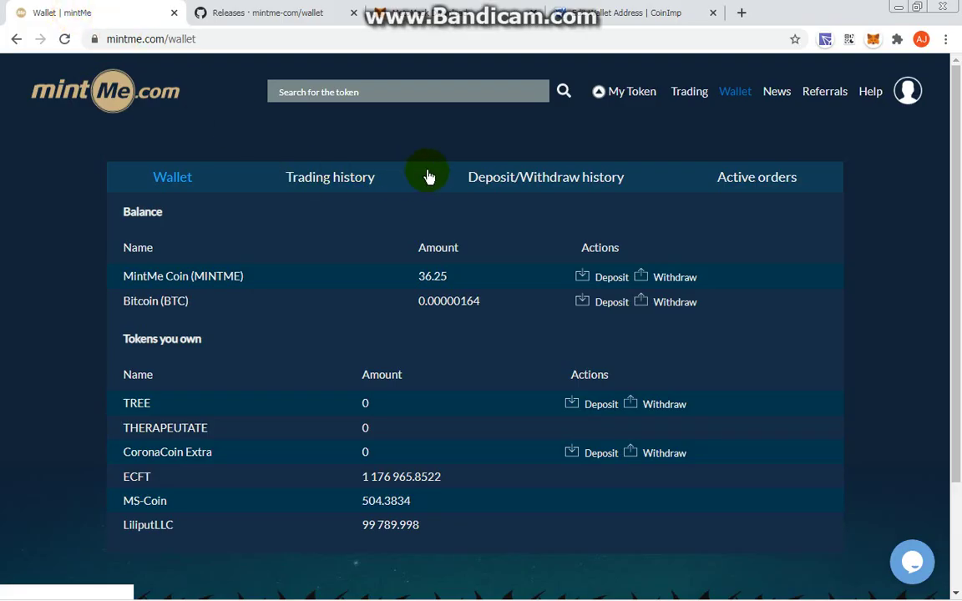
click(142, 478)
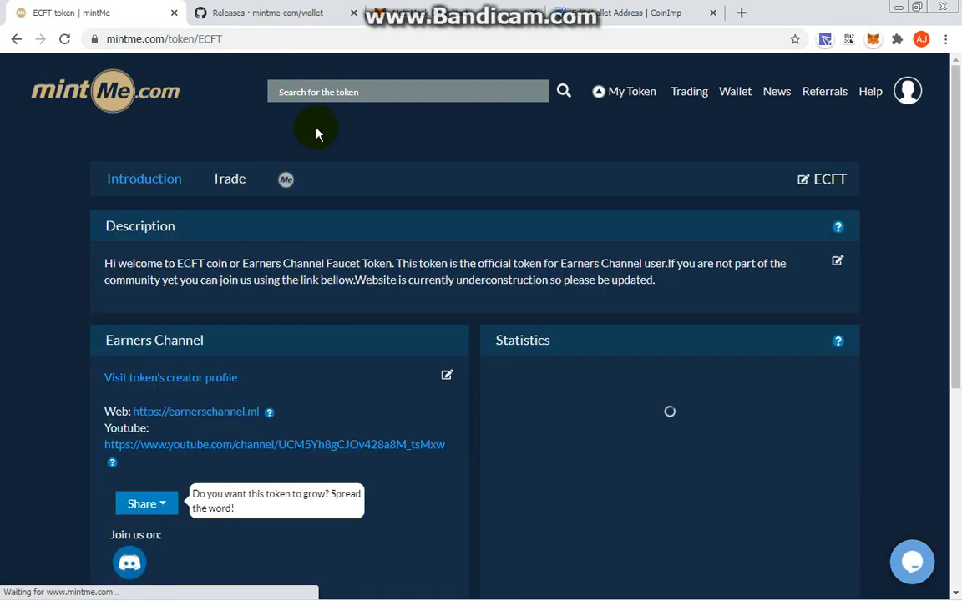
click(236, 189)
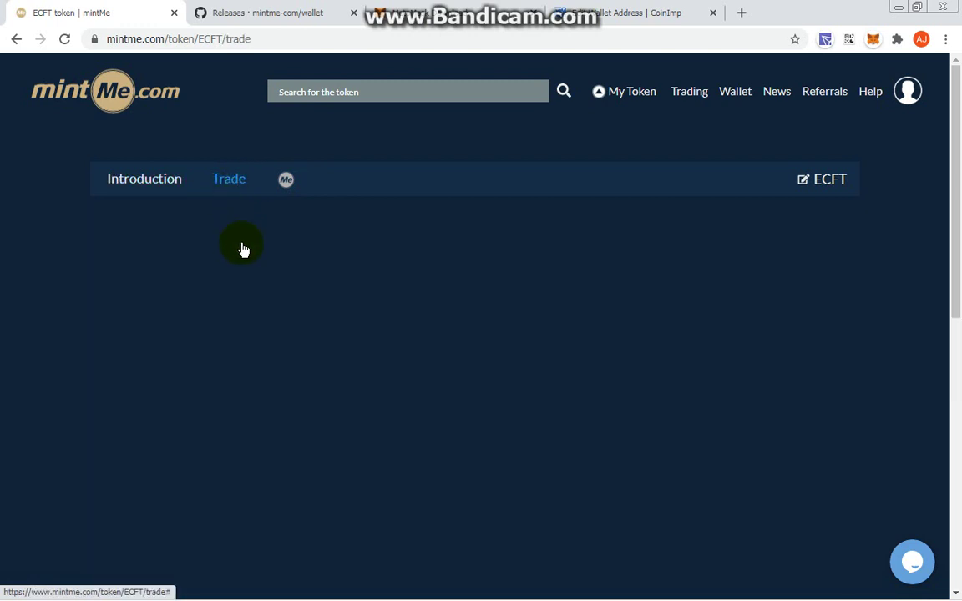